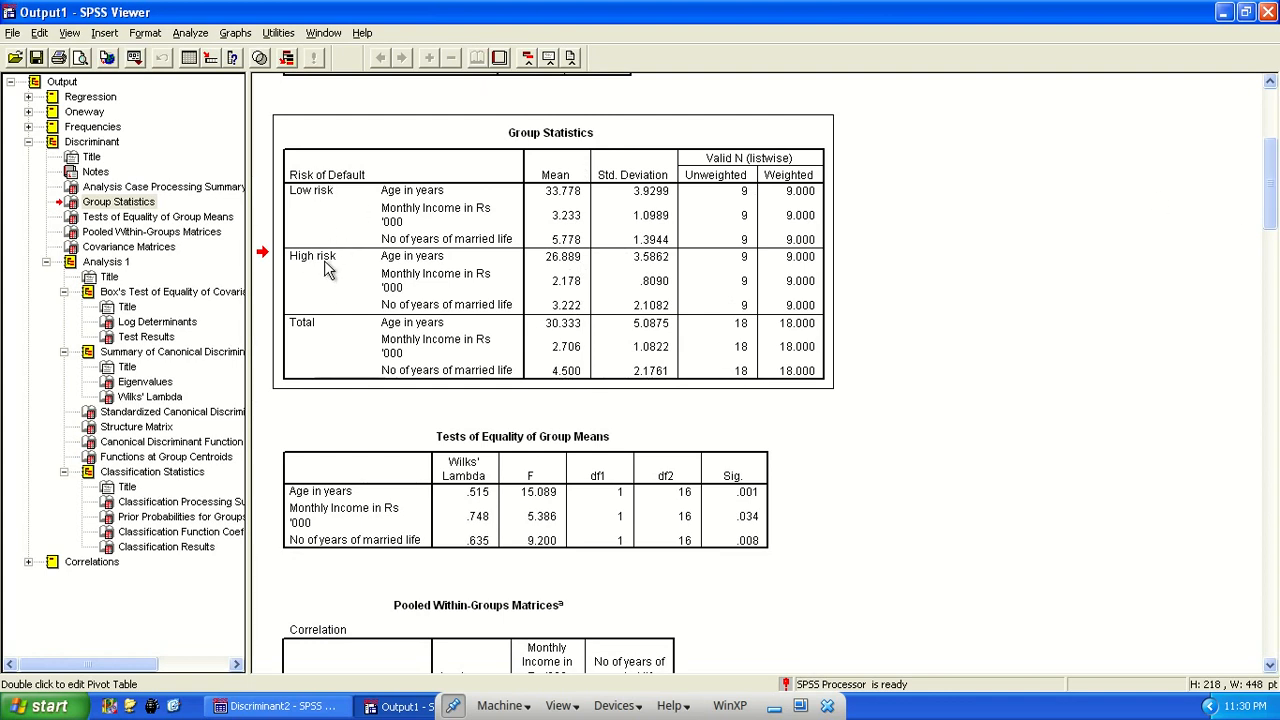
- Examine the Tests of Equality of Group Means and Pooled Within-Groups Matrices tables in the Discriminant output
left_click_drag(1272, 207, 1272, 246)
left_click(520, 248)
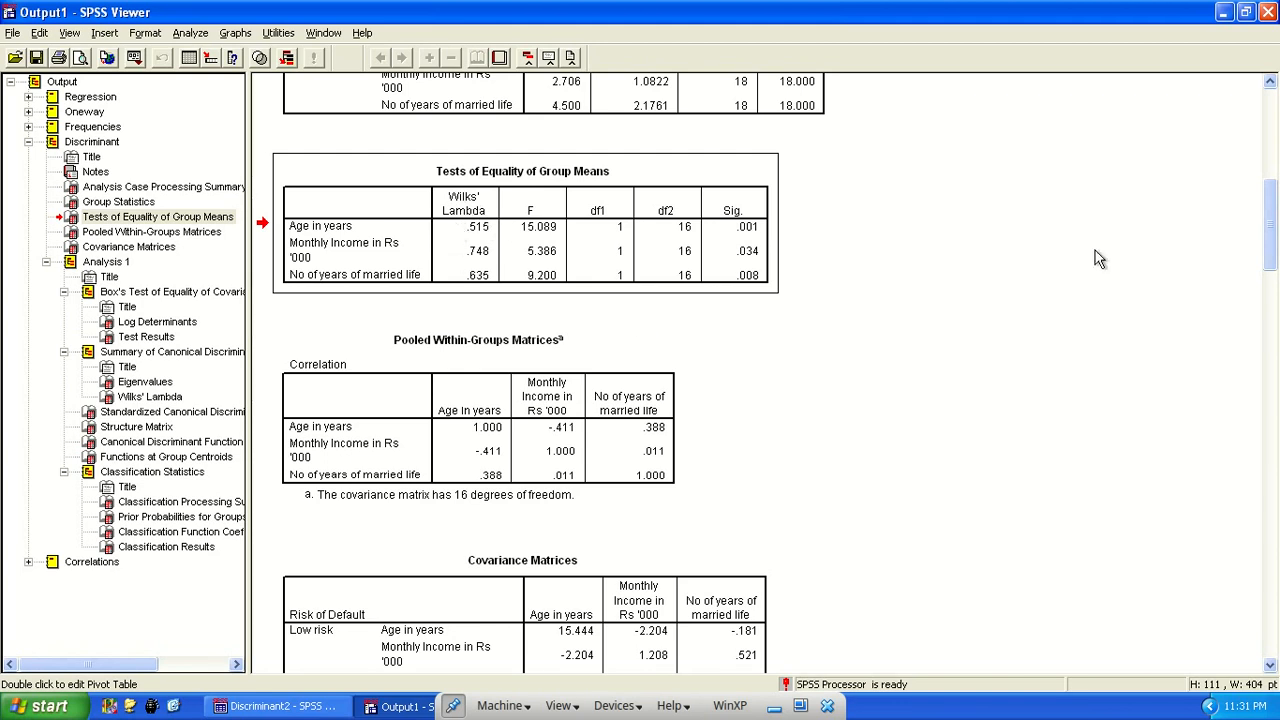
left_click_drag(1271, 217, 1272, 254)
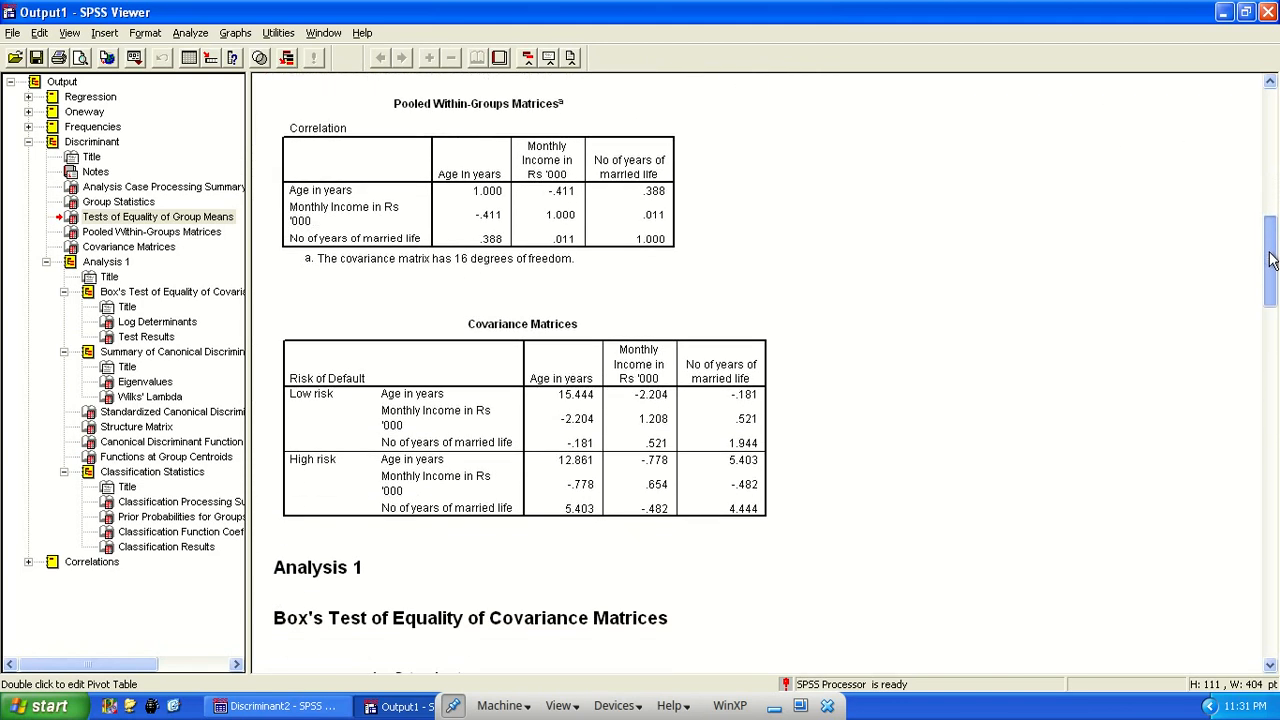
left_click(520, 206)
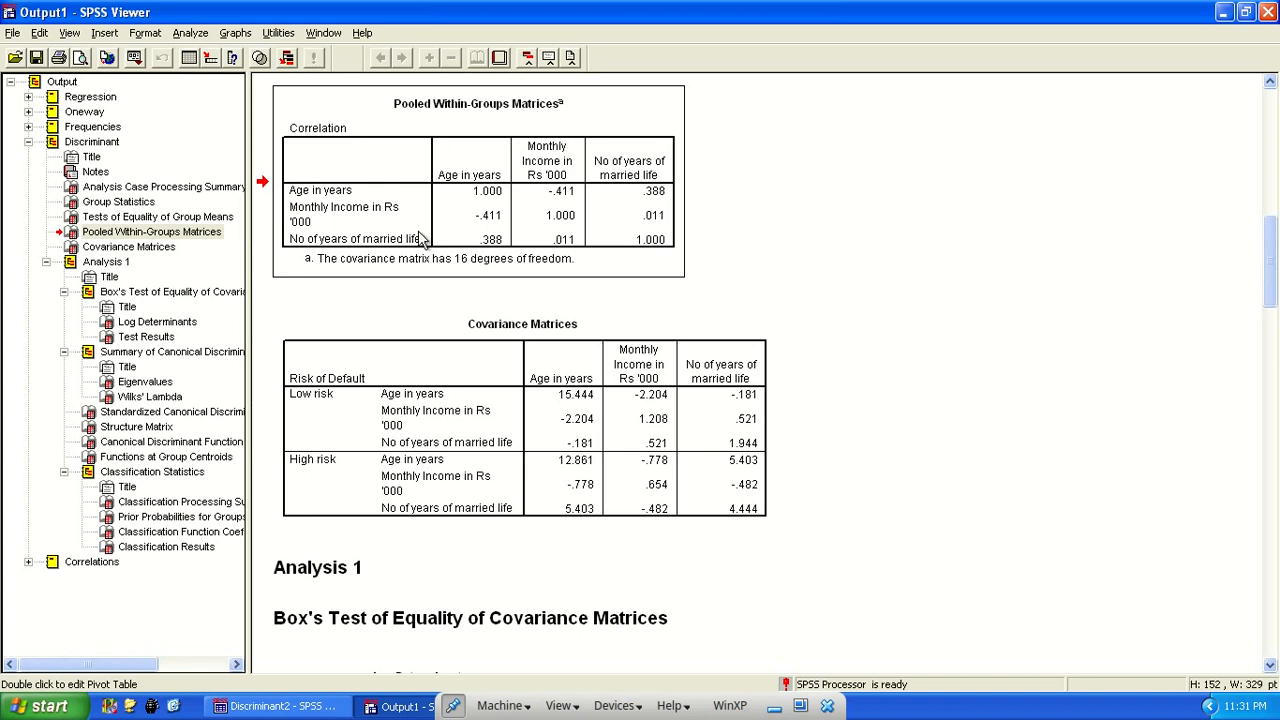
- Examine the Covariance Matrices table and the Box's M Test Results table
left_click(657, 374)
left_click_drag(1272, 262, 1275, 289)
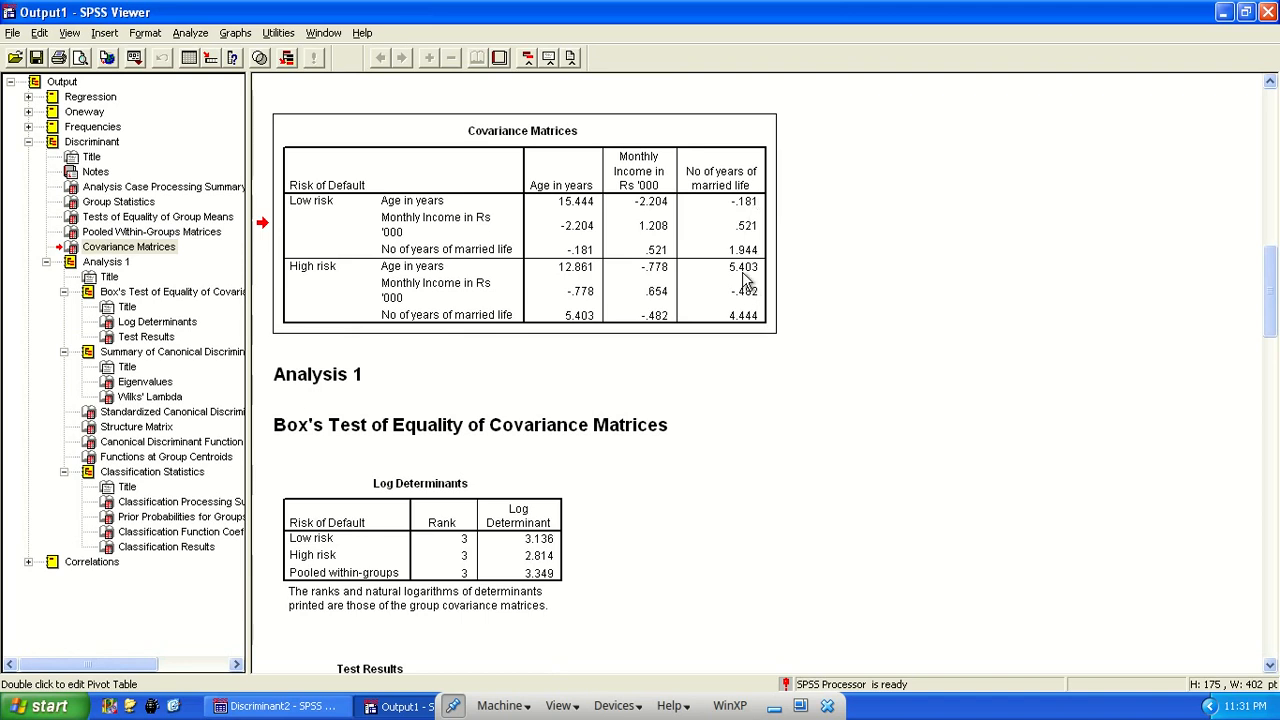
scroll(478, 368, "down", 5)
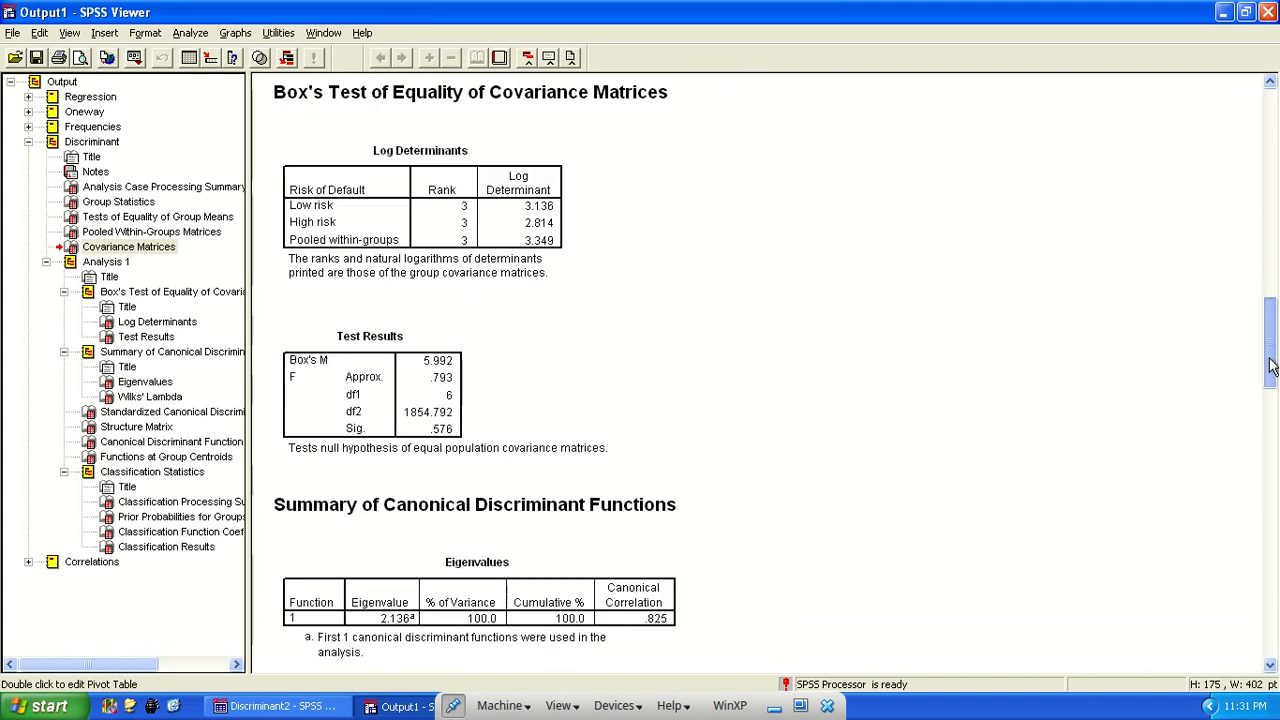
left_click(462, 399)
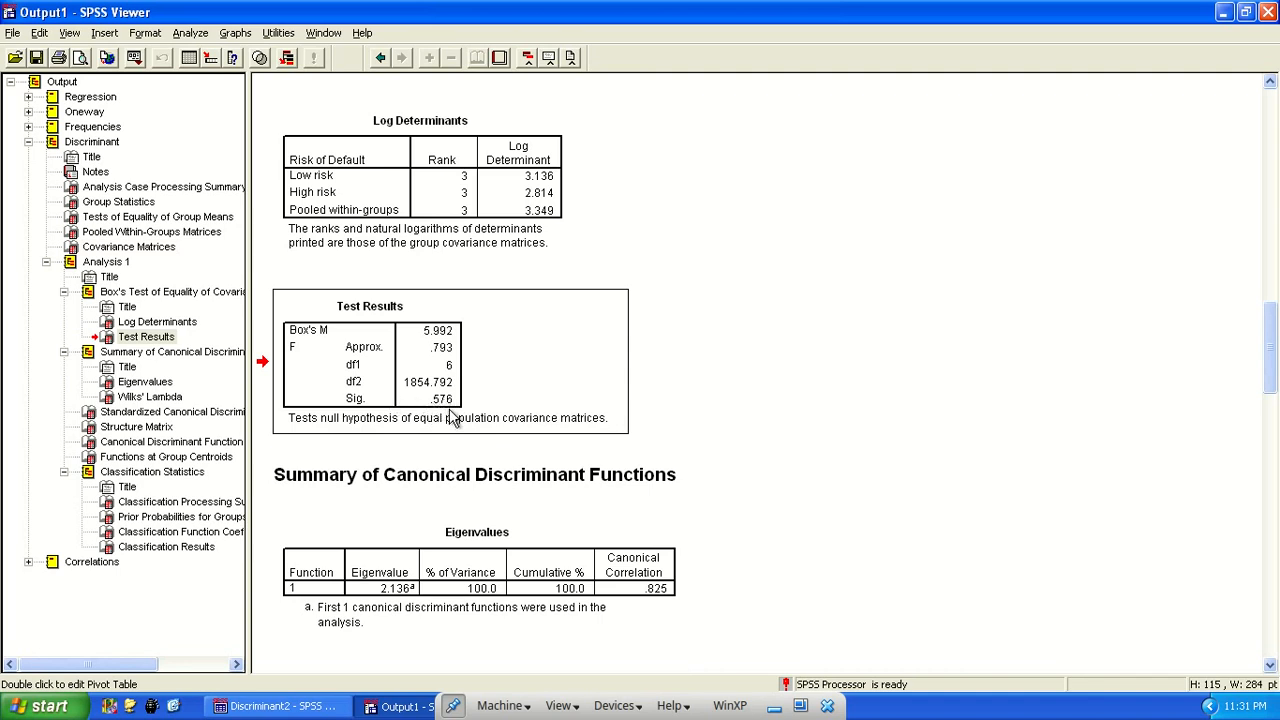
left_click(135, 60)
left_click(152, 78)
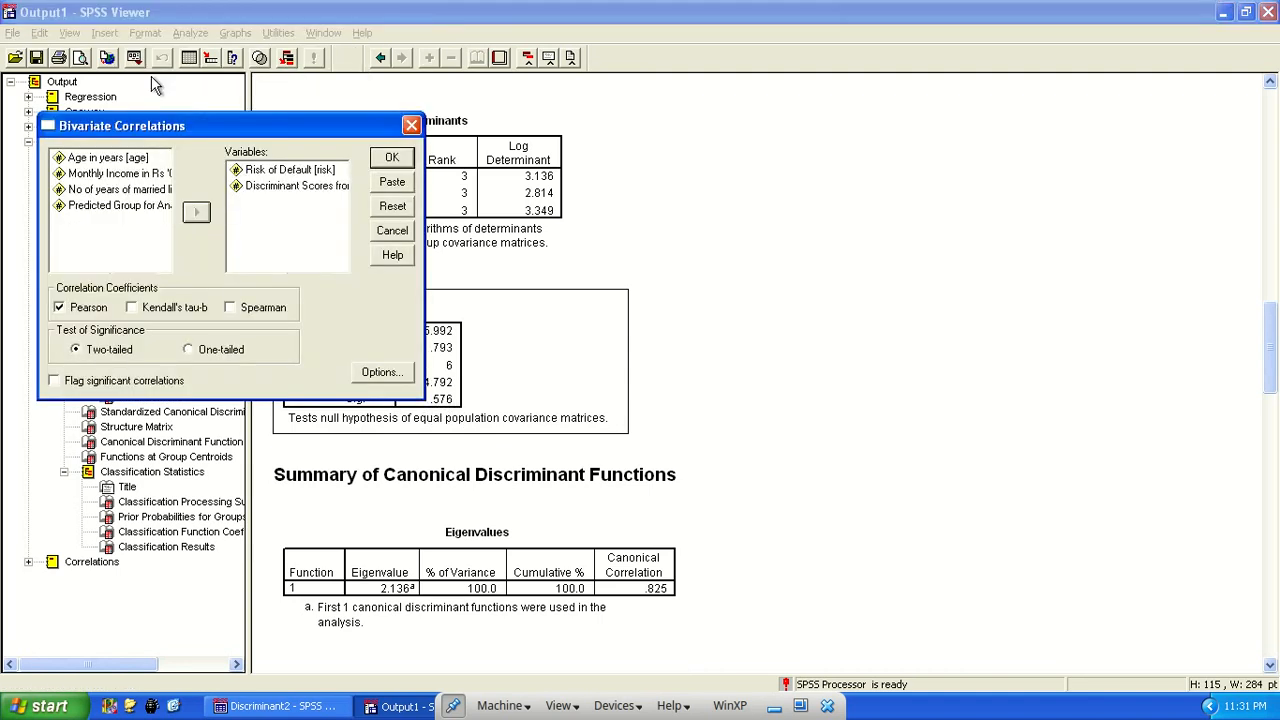
key("Escape")
- Check the covariance matrix choice in the Discriminant Analysis classification settings, leaving the settings as they are
left_click(135, 57)
left_click(165, 94)
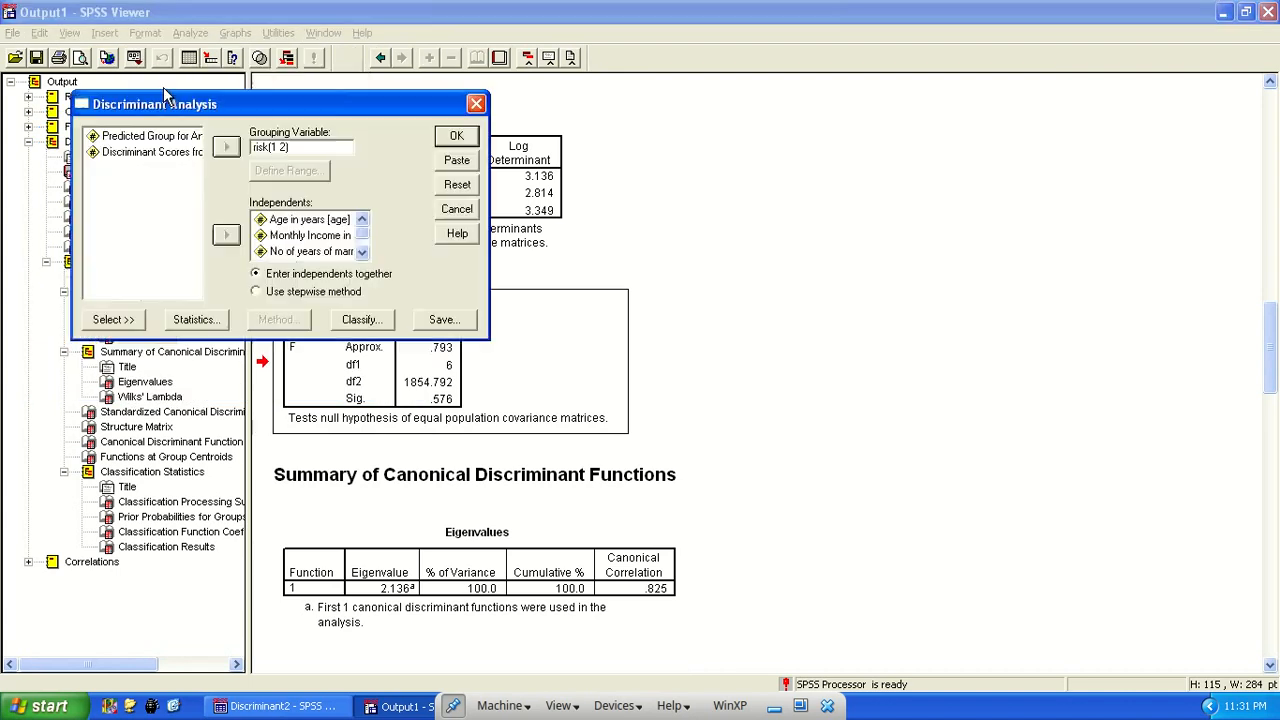
left_click(363, 320)
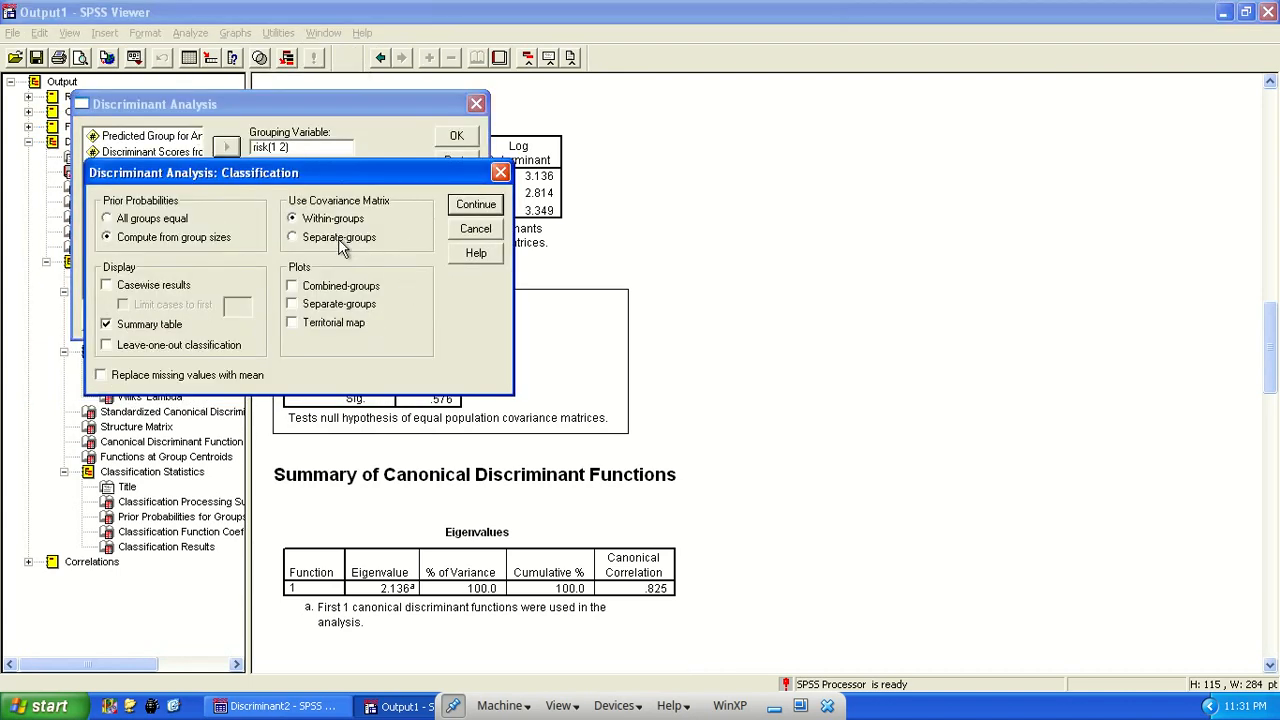
left_click(500, 172)
left_click(476, 104)
- Examine the Eigenvalues and Wilks' Lambda tables under Summary of Canonical Discriminant Functions
left_click(477, 580)
left_click_drag(1270, 337, 1273, 390)
left_click(496, 399)
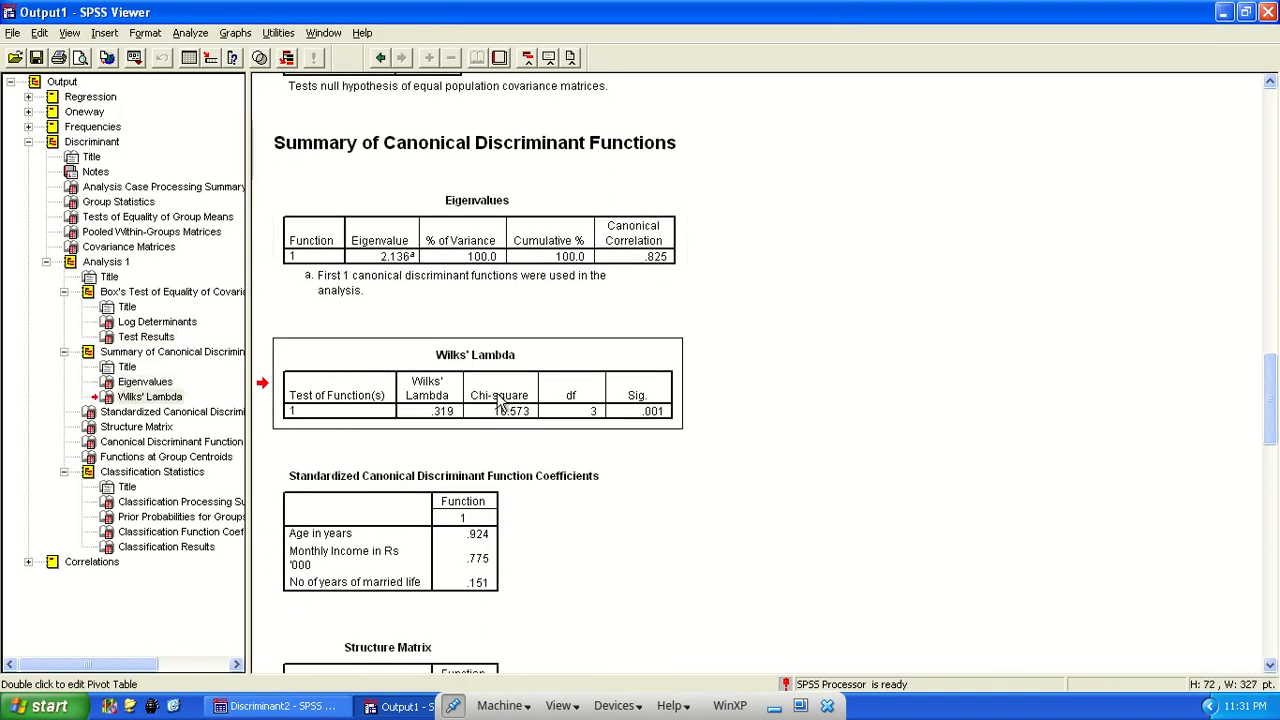
- Look up the ANOVA table in the Regression output and compare it with the discriminant Wilks' Lambda table
left_click(28, 97)
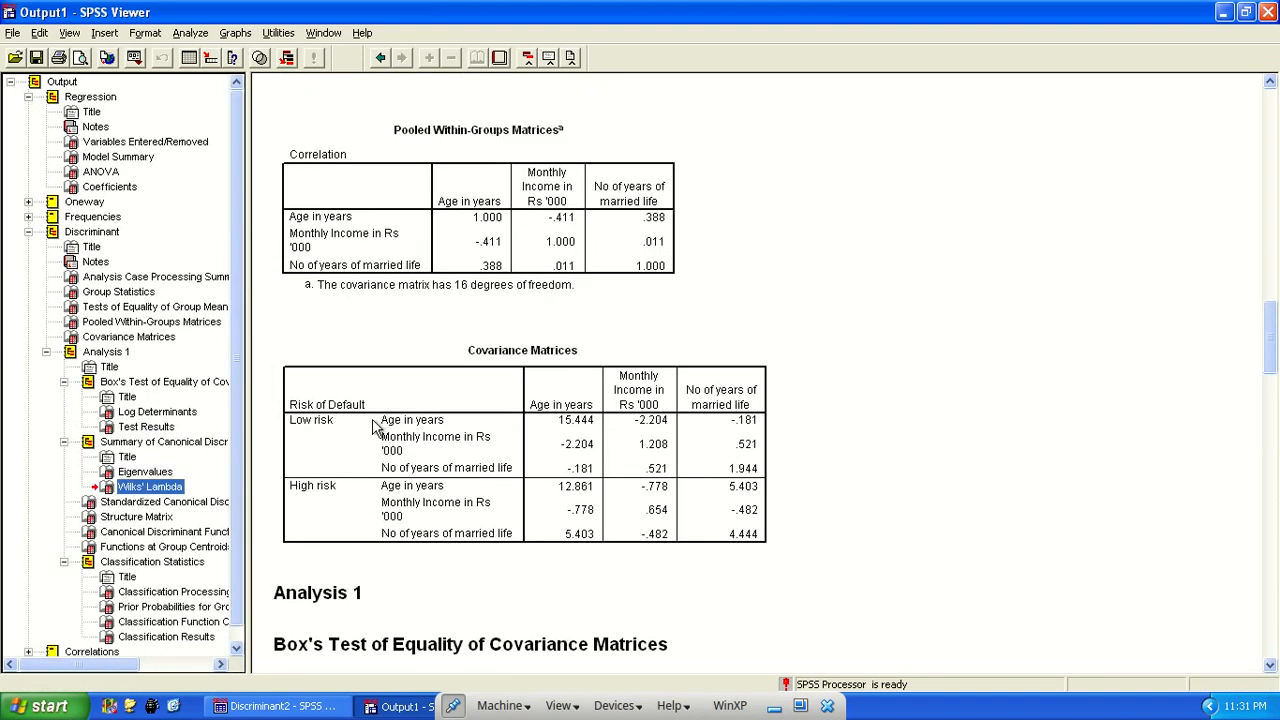
left_click(101, 172)
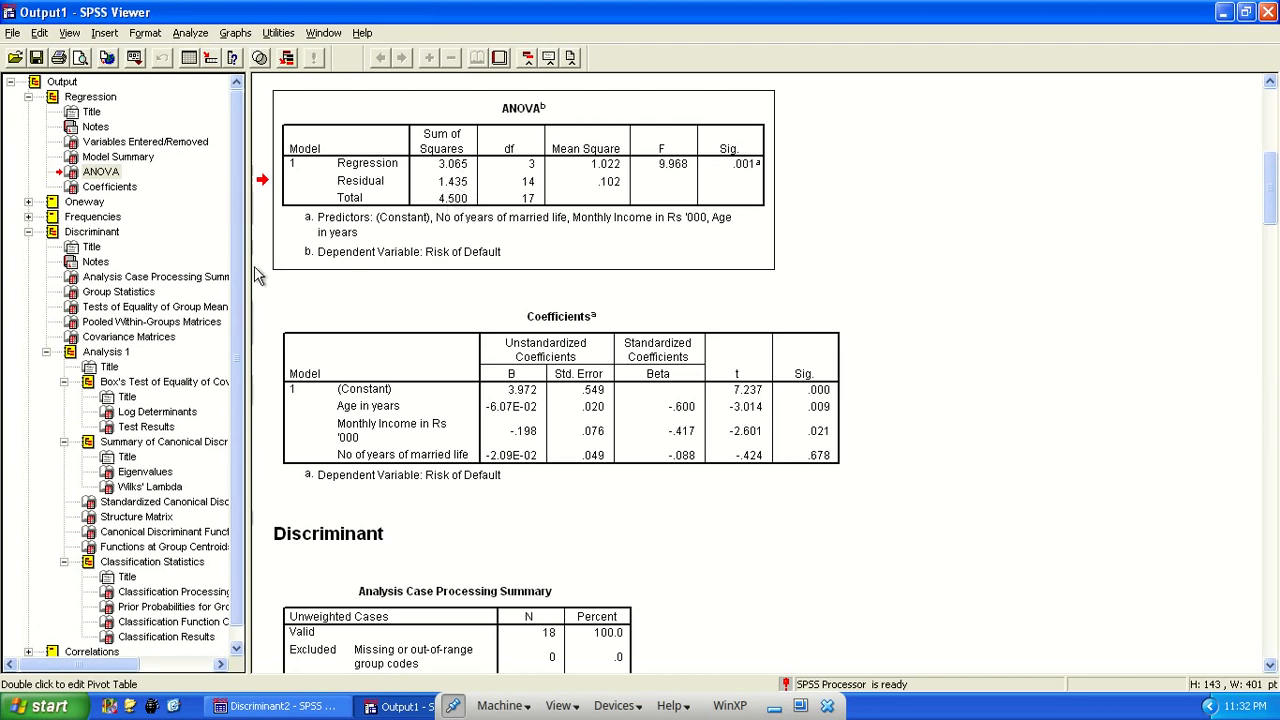
left_click(28, 96)
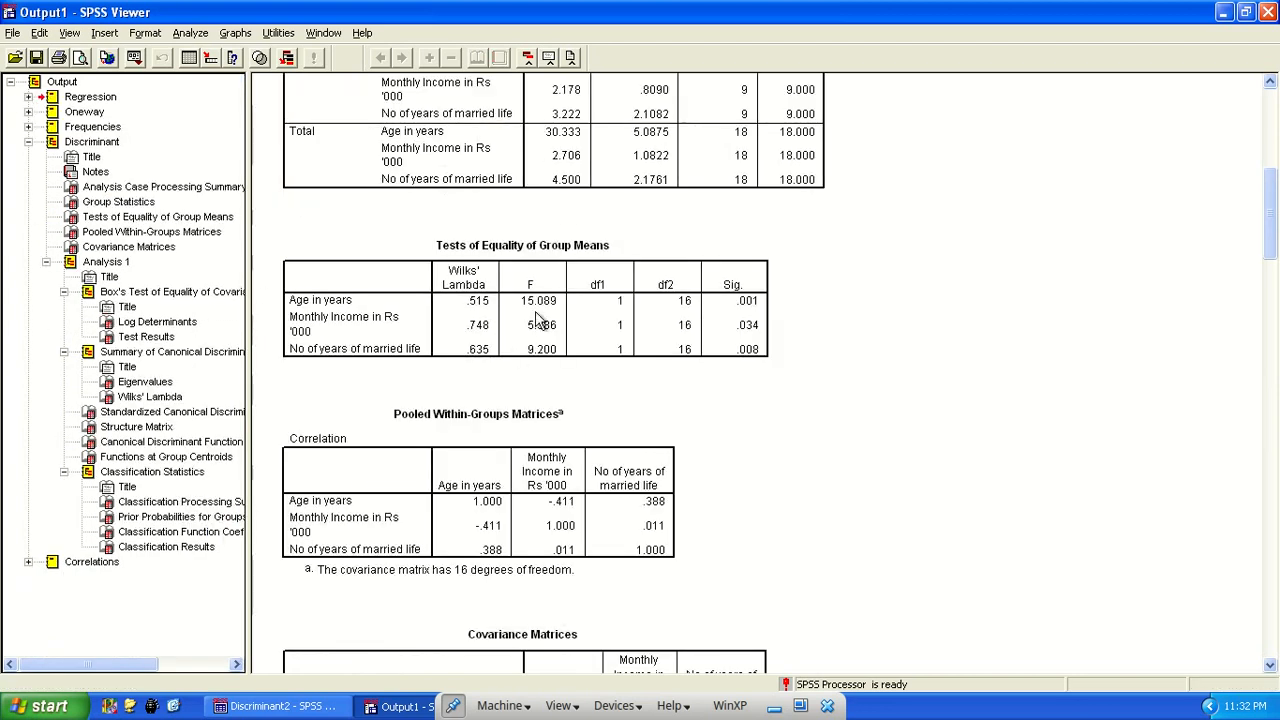
left_click(150, 397)
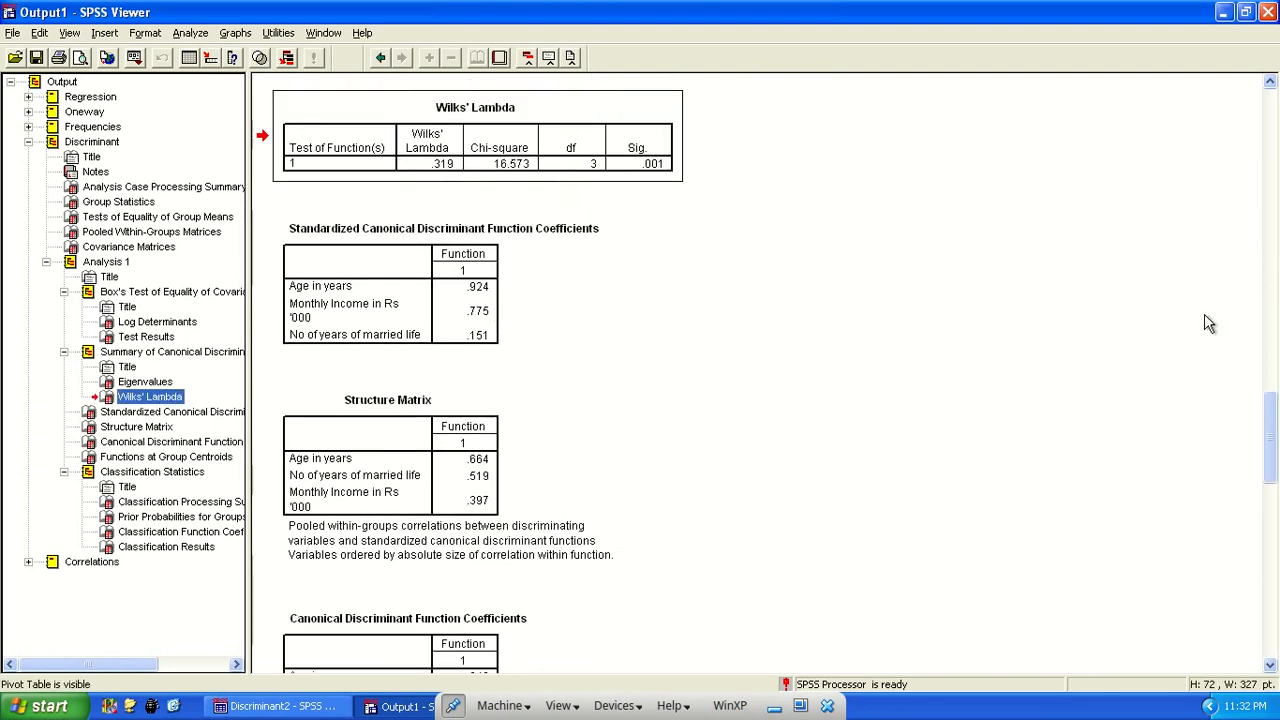
- Examine the unstandardized Canonical Discriminant Function Coefficients and the standardized coefficients table
left_click_drag(1273, 410, 1272, 458)
left_click(473, 492)
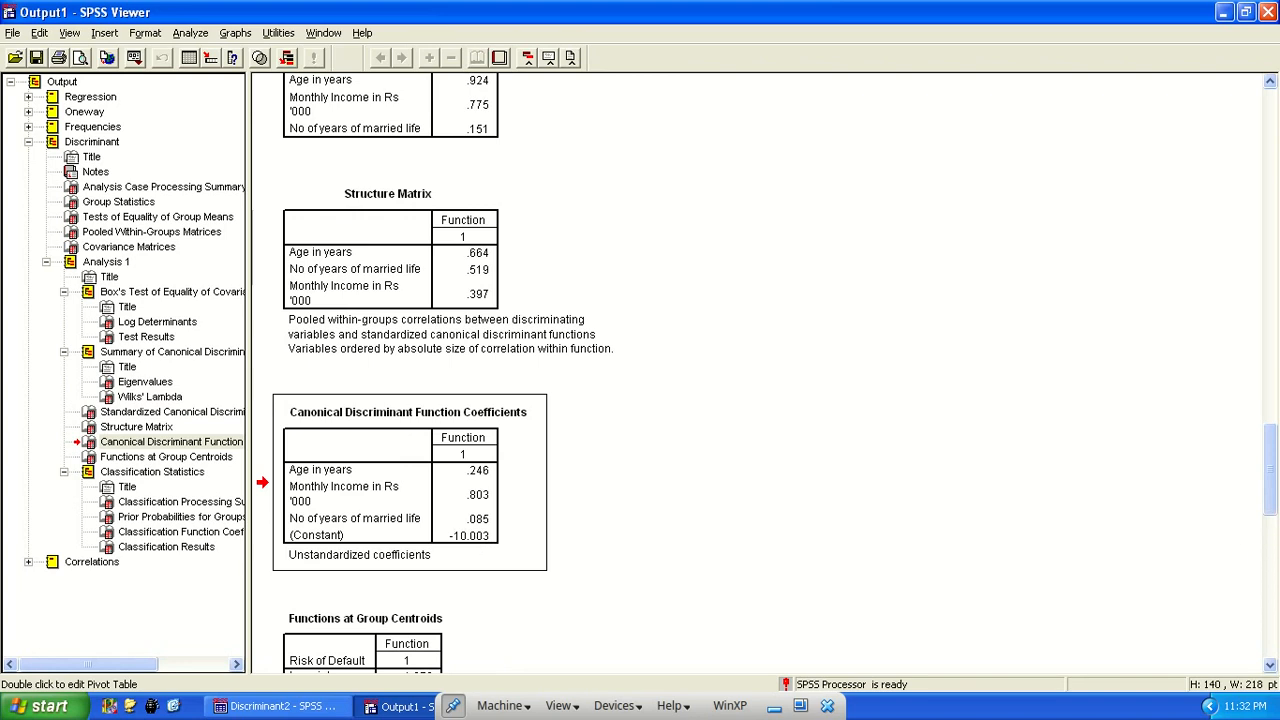
left_click_drag(1272, 484, 1272, 463)
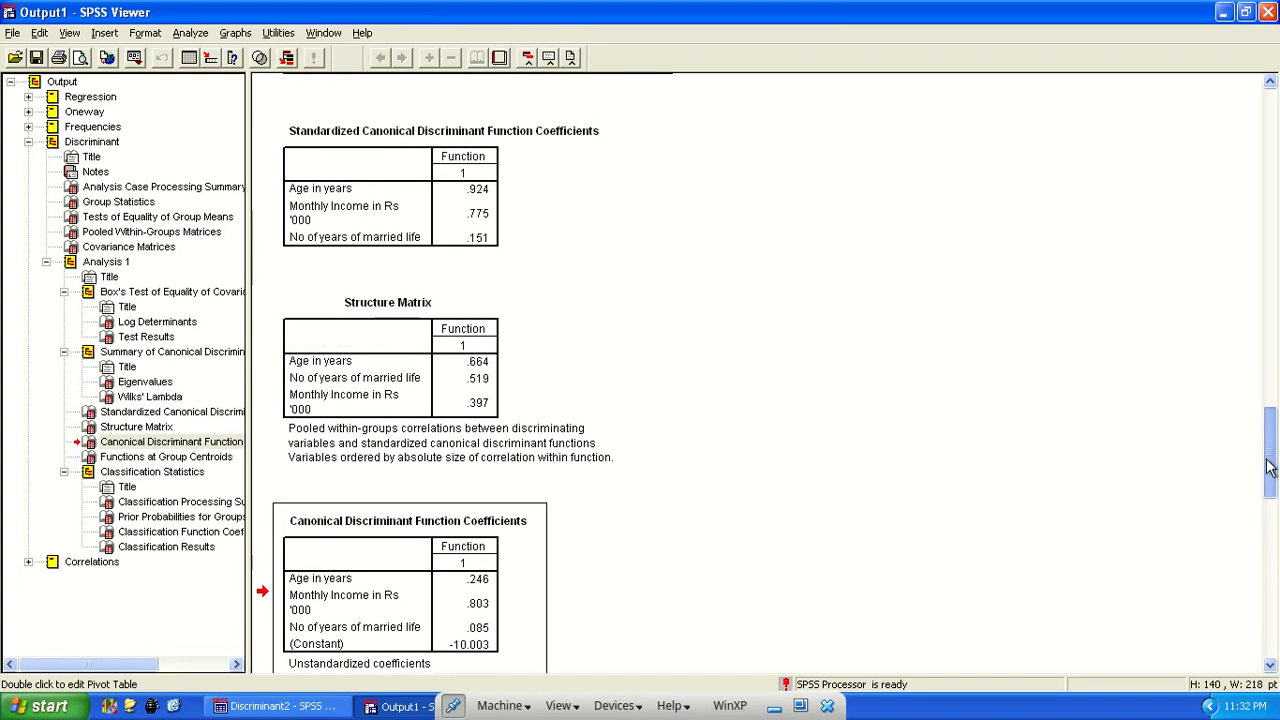
left_click(488, 217)
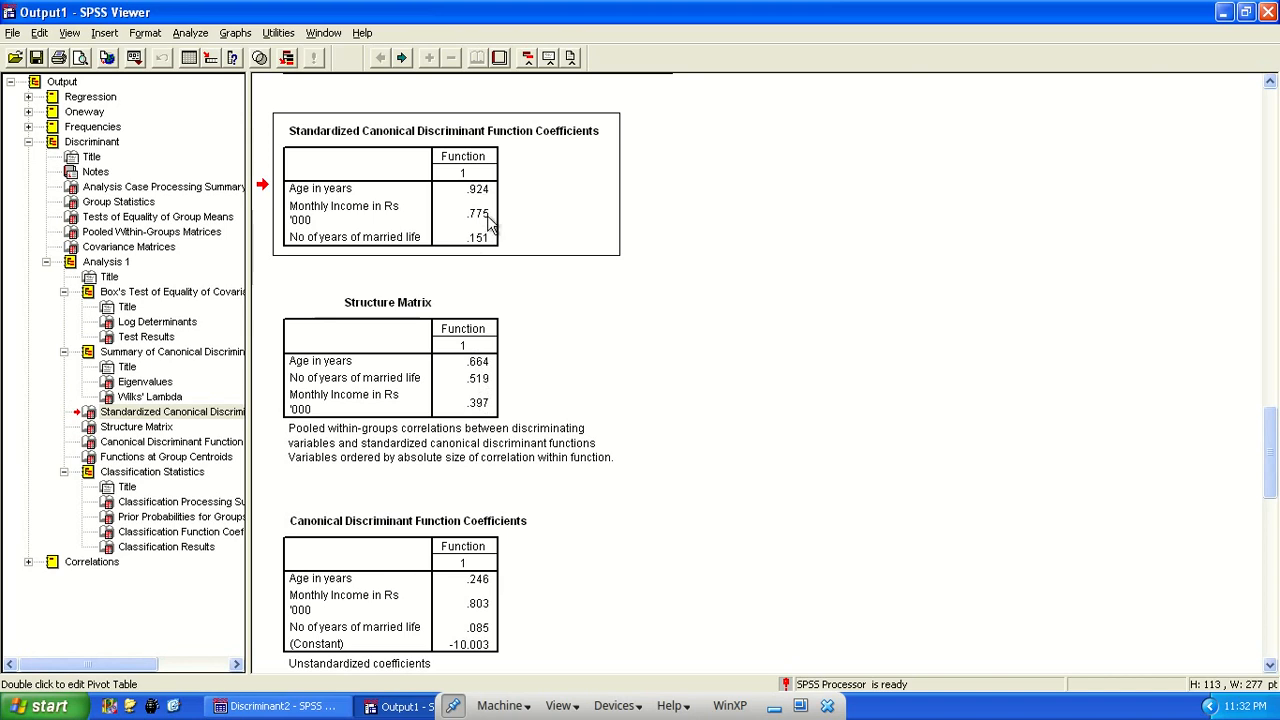
- Examine the Functions at Group Centroids table for the low-risk and high-risk groups
scroll(481, 214, "down", 8)
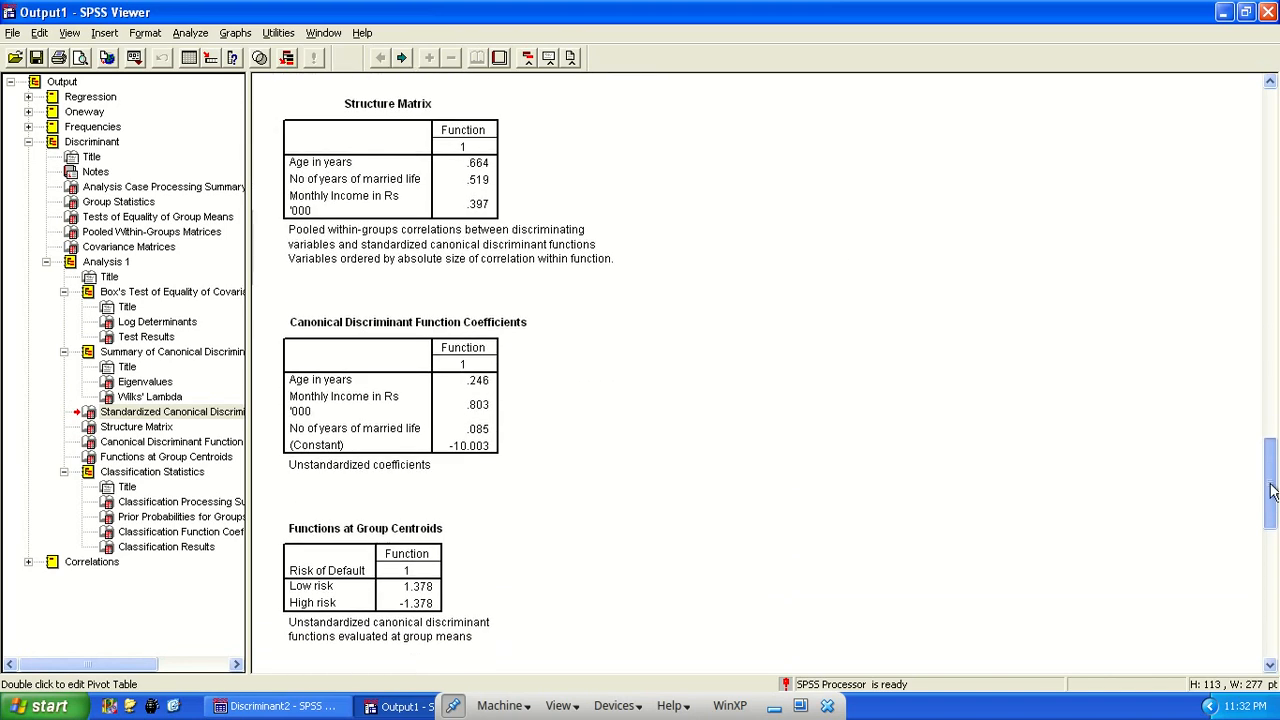
scroll(768, 370, "down", 1)
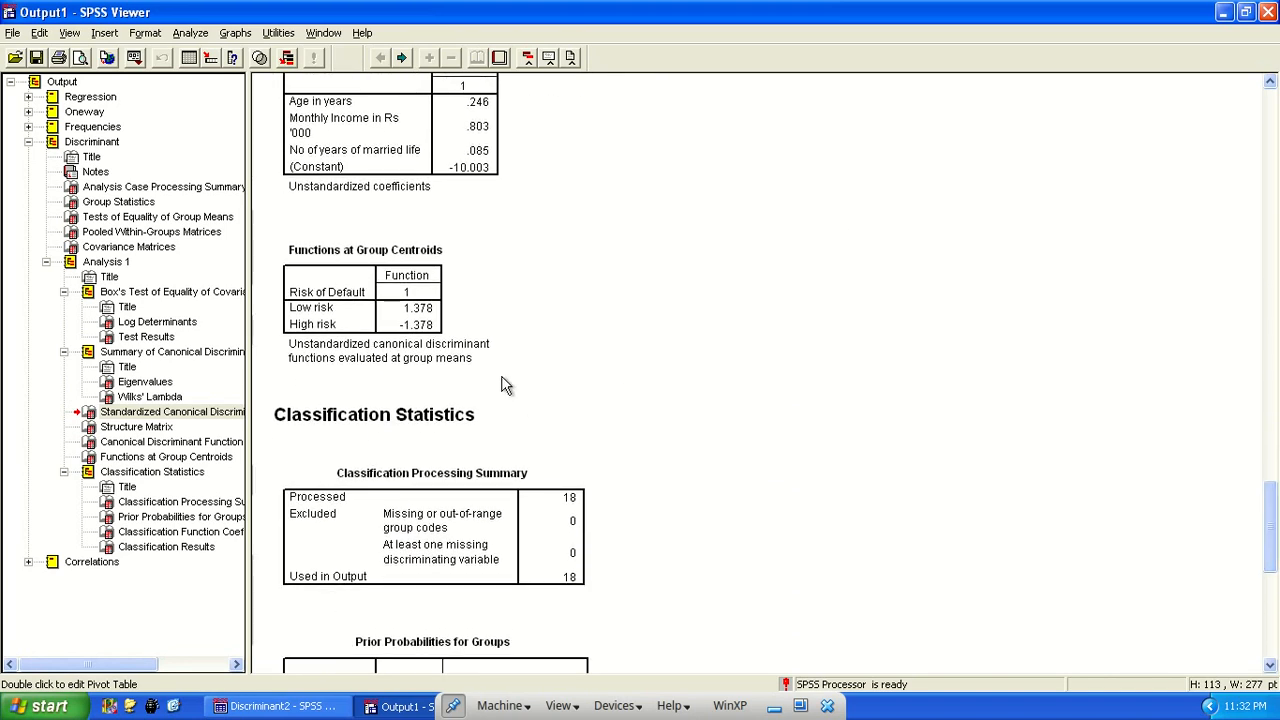
left_click(426, 311)
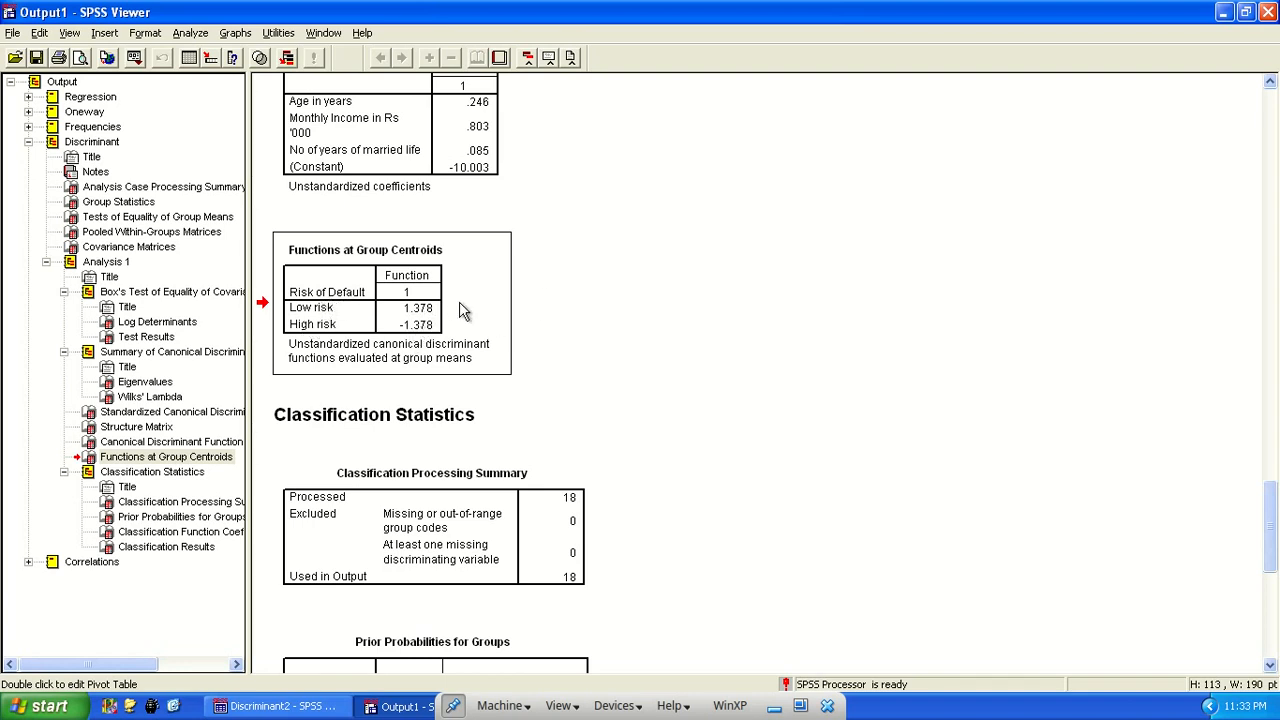
- Examine the Prior Probabilities for Groups table and check the prior probabilities option in the Discriminant Analysis classification settings
left_click_drag(1273, 520, 1273, 590)
left_click(438, 270)
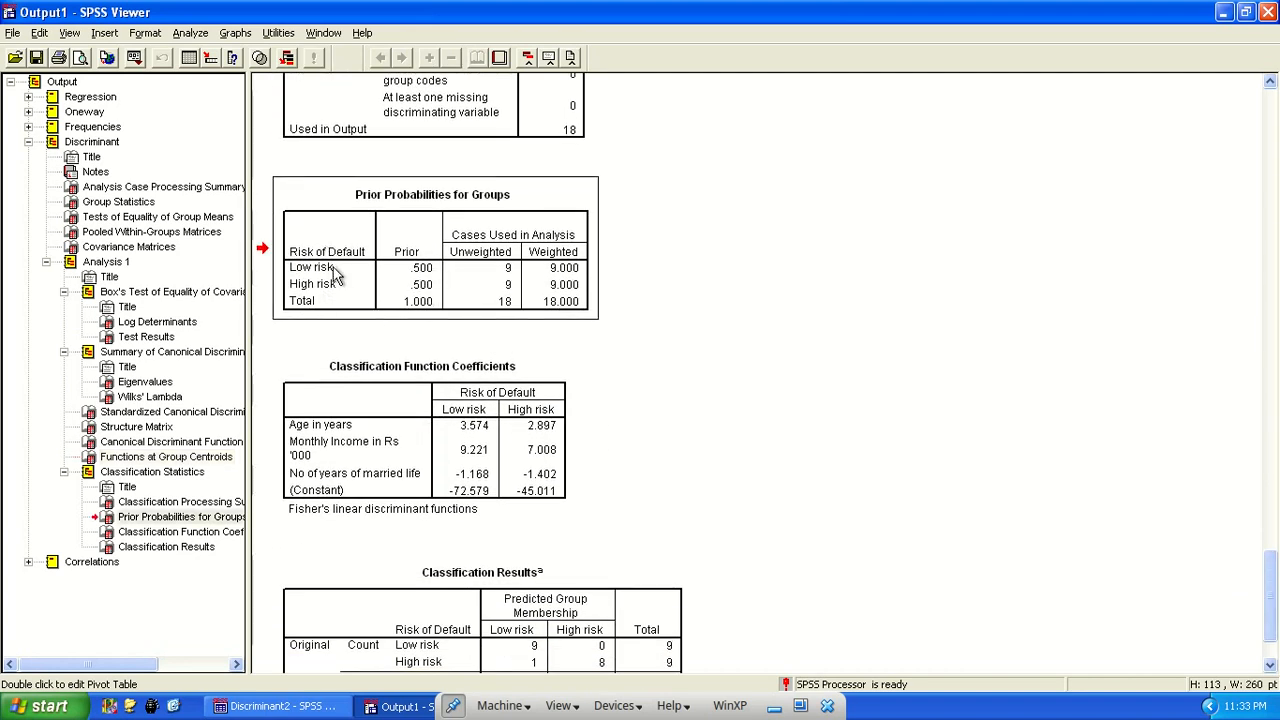
left_click(137, 58)
left_click(165, 91)
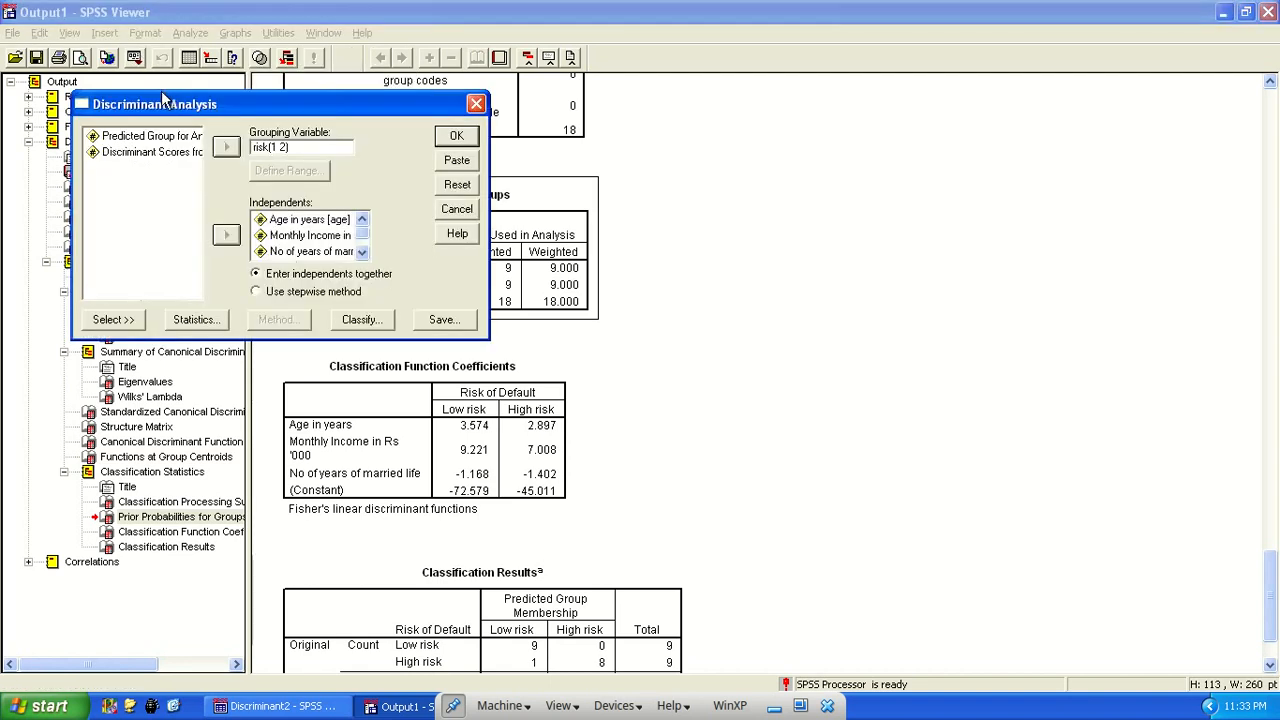
left_click(360, 319)
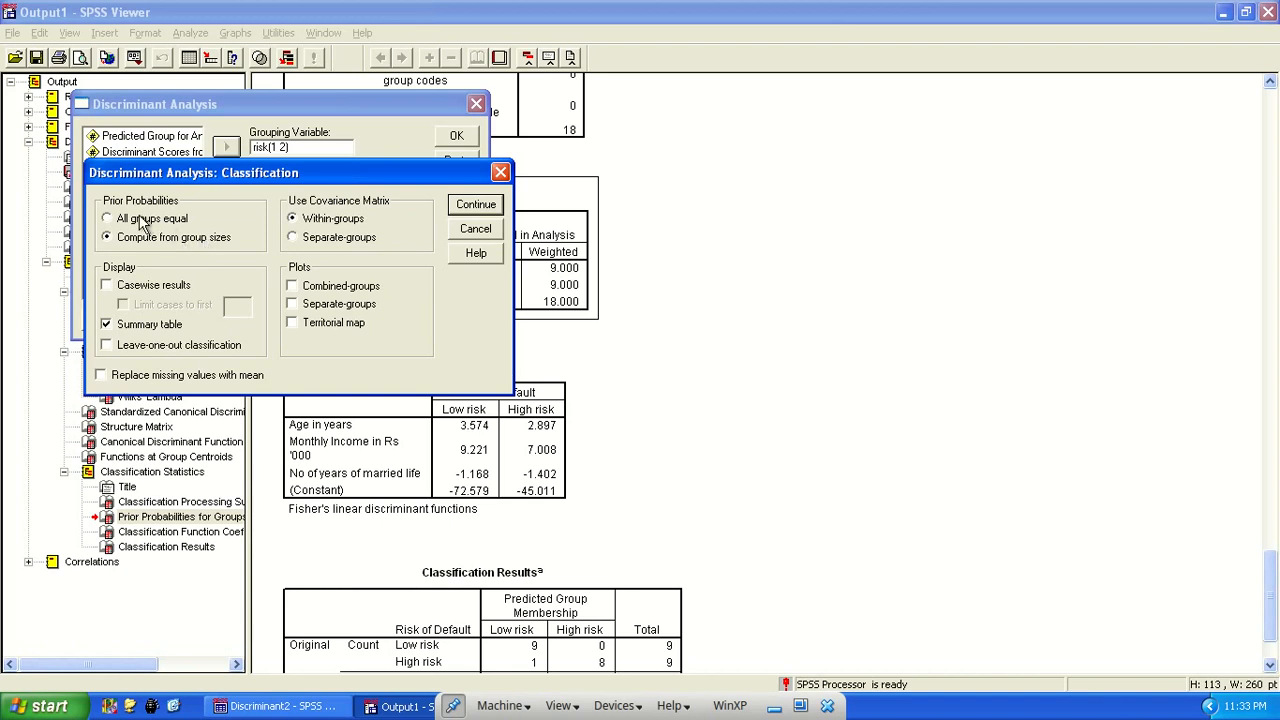
left_click(468, 207)
left_click(476, 105)
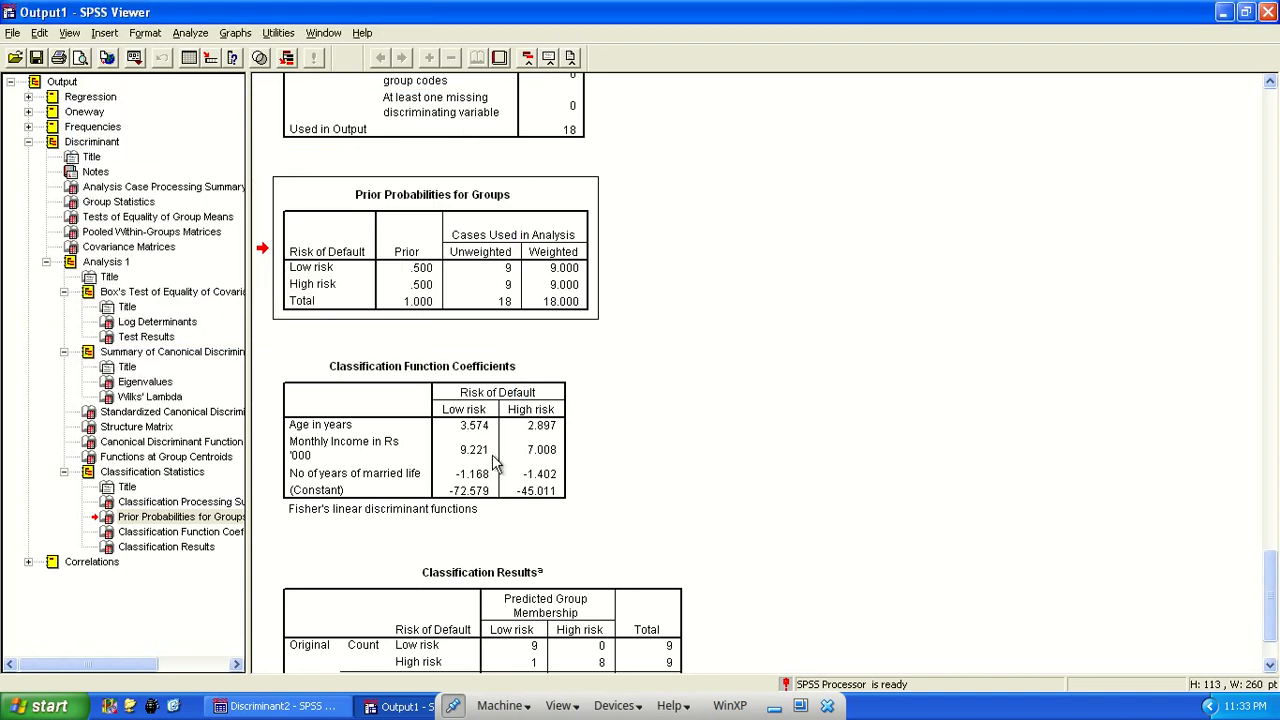
- Compare the Classification Function Coefficients table with the unstandardized Canonical Discriminant Function Coefficients
left_click(510, 458)
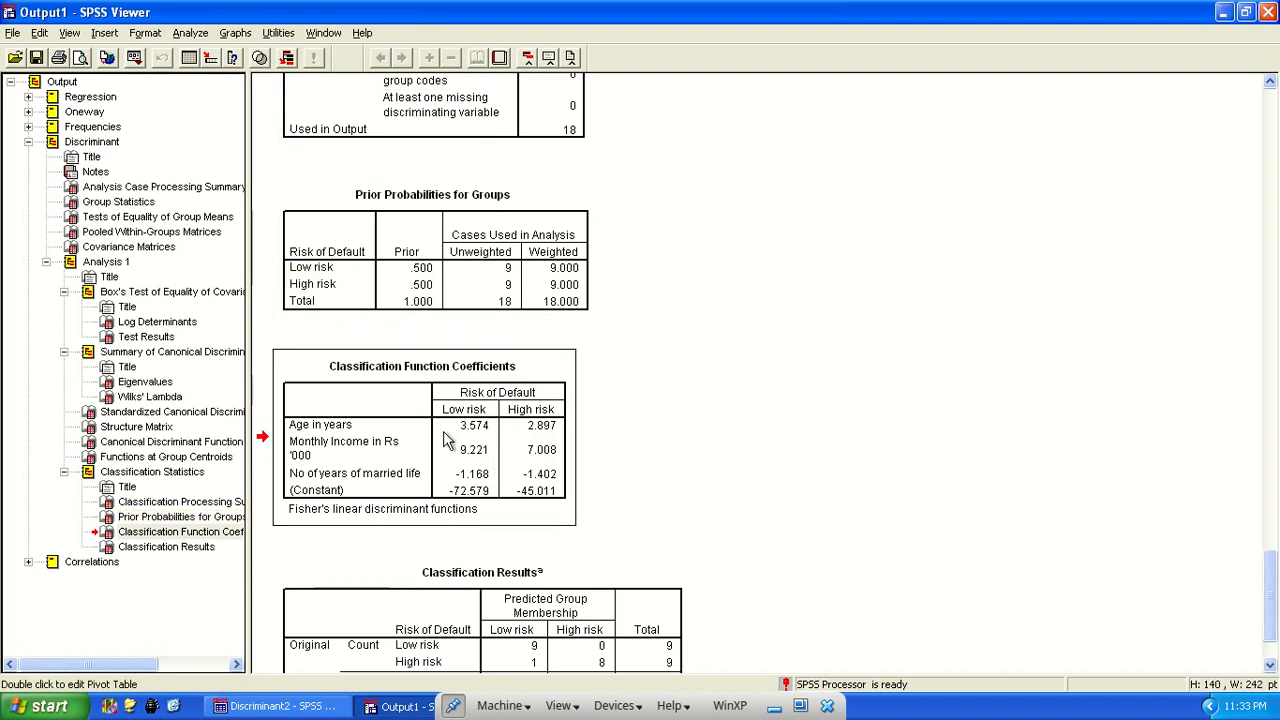
left_click_drag(1268, 587, 1270, 472)
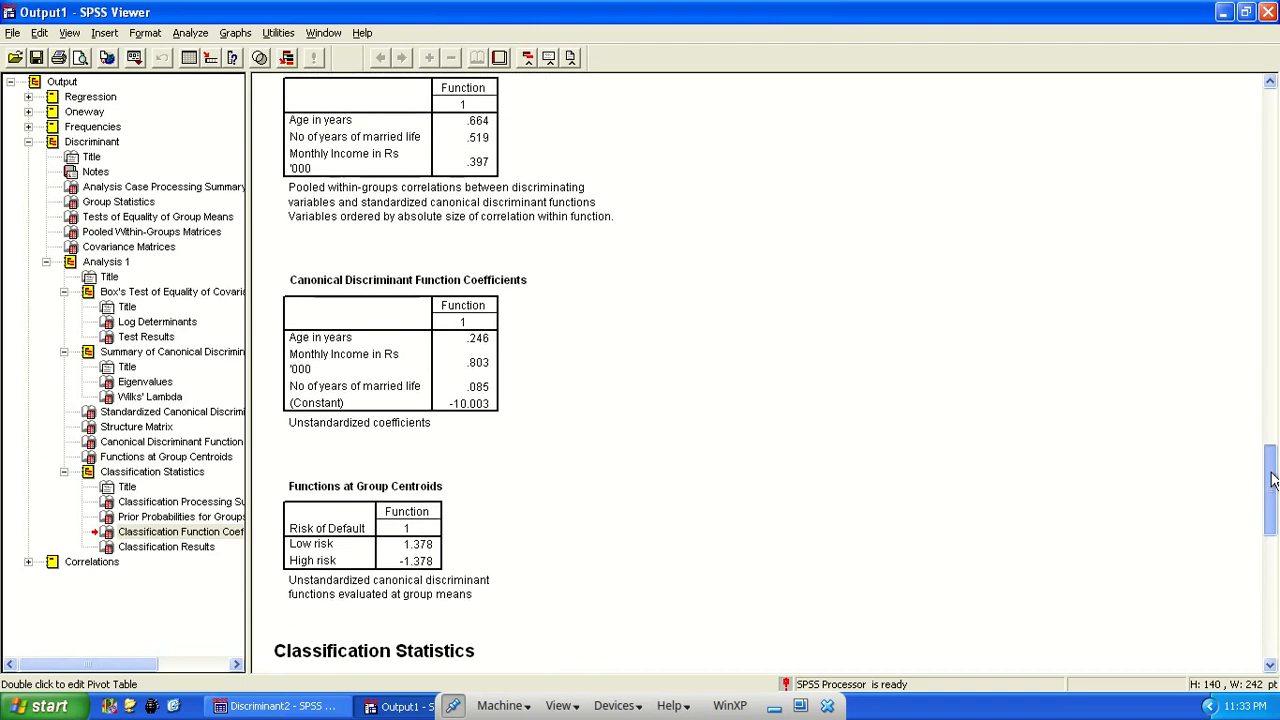
left_click(487, 393)
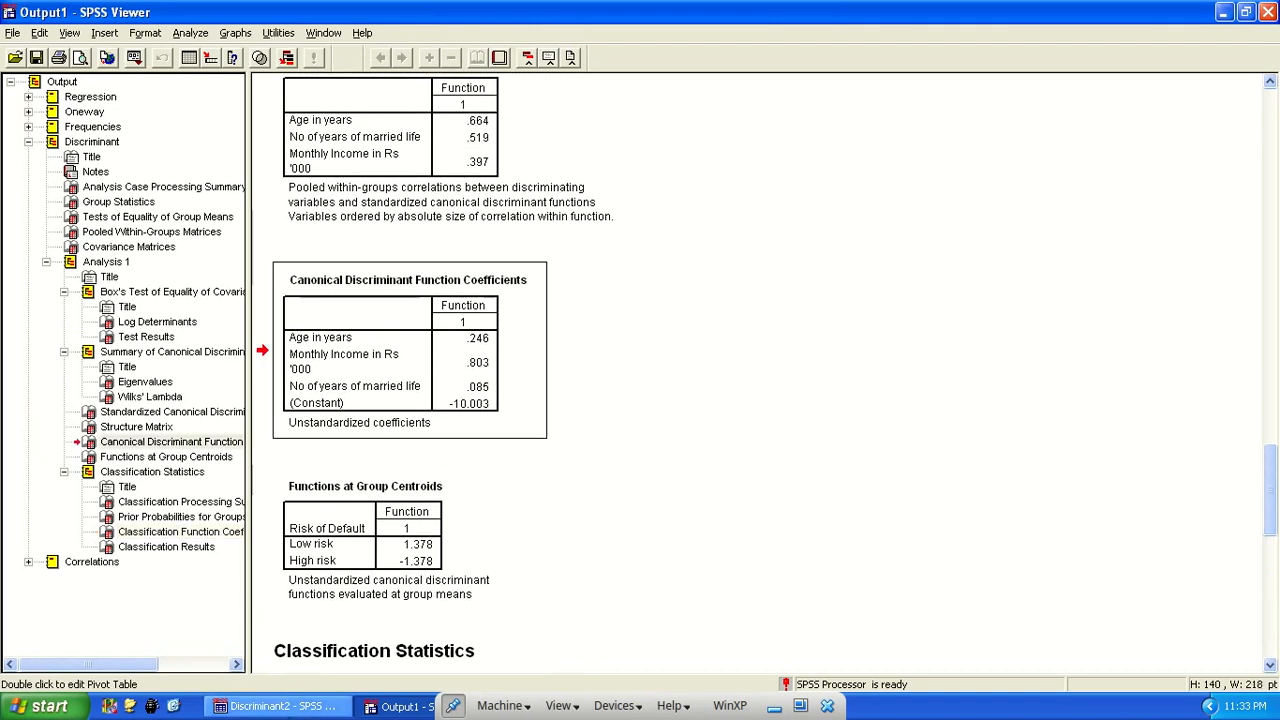
- Switch to the Discriminant2 data and inspect the saved discriminant scores (dis1_1) and predicted groups (dis_1)
left_click(296, 708)
left_click(433, 131)
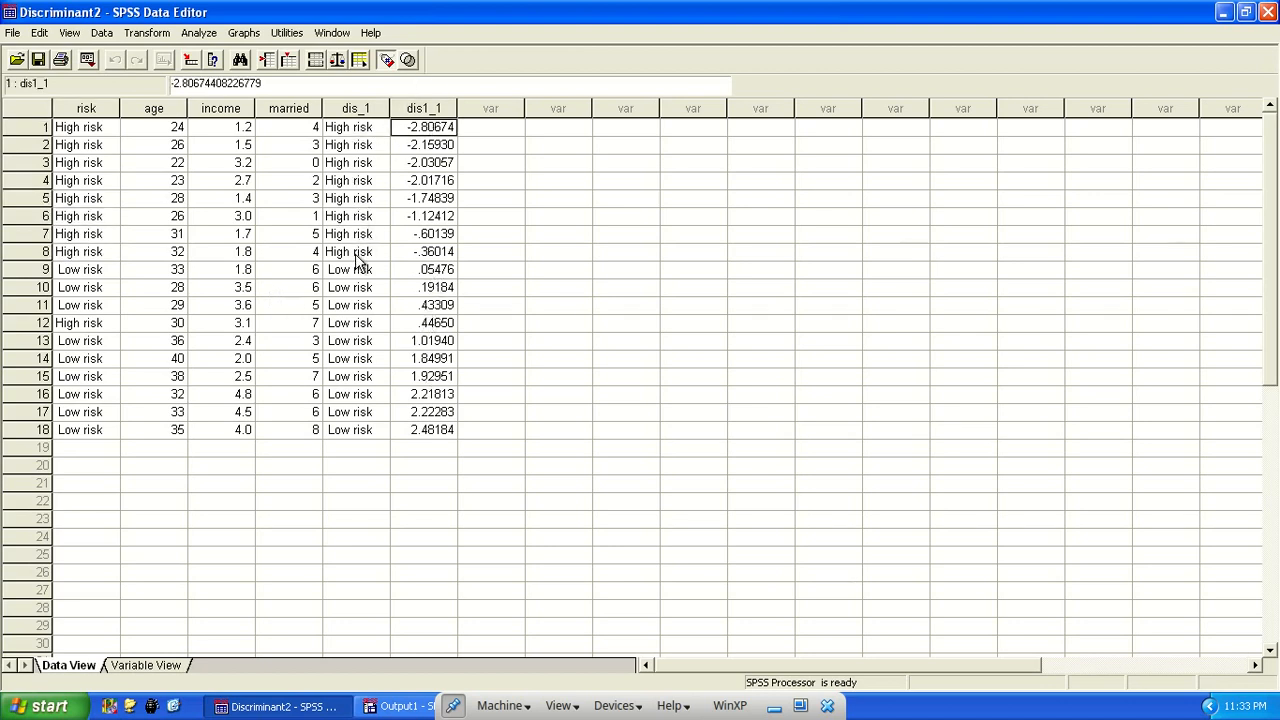
left_click(358, 254)
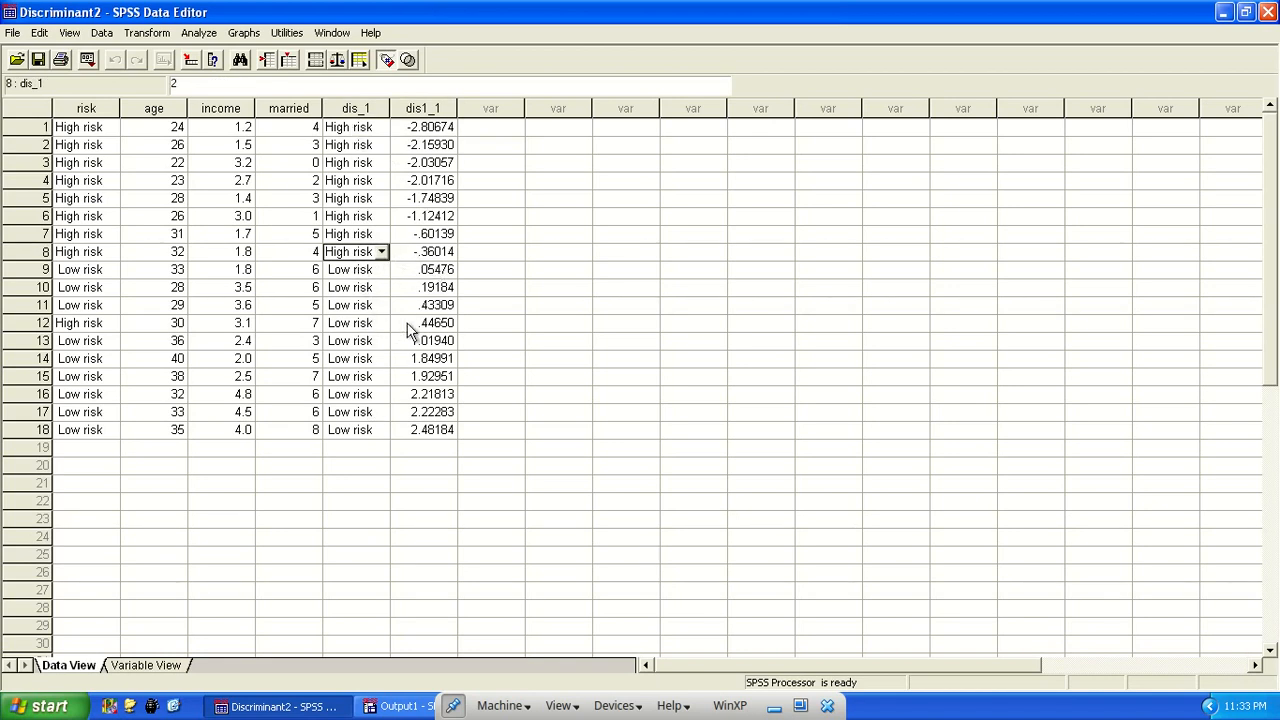
- Return to the output and relate the Classification Function Coefficients to the case values in the Discriminant2 data
left_click(400, 706)
left_click_drag(1271, 490, 1273, 611)
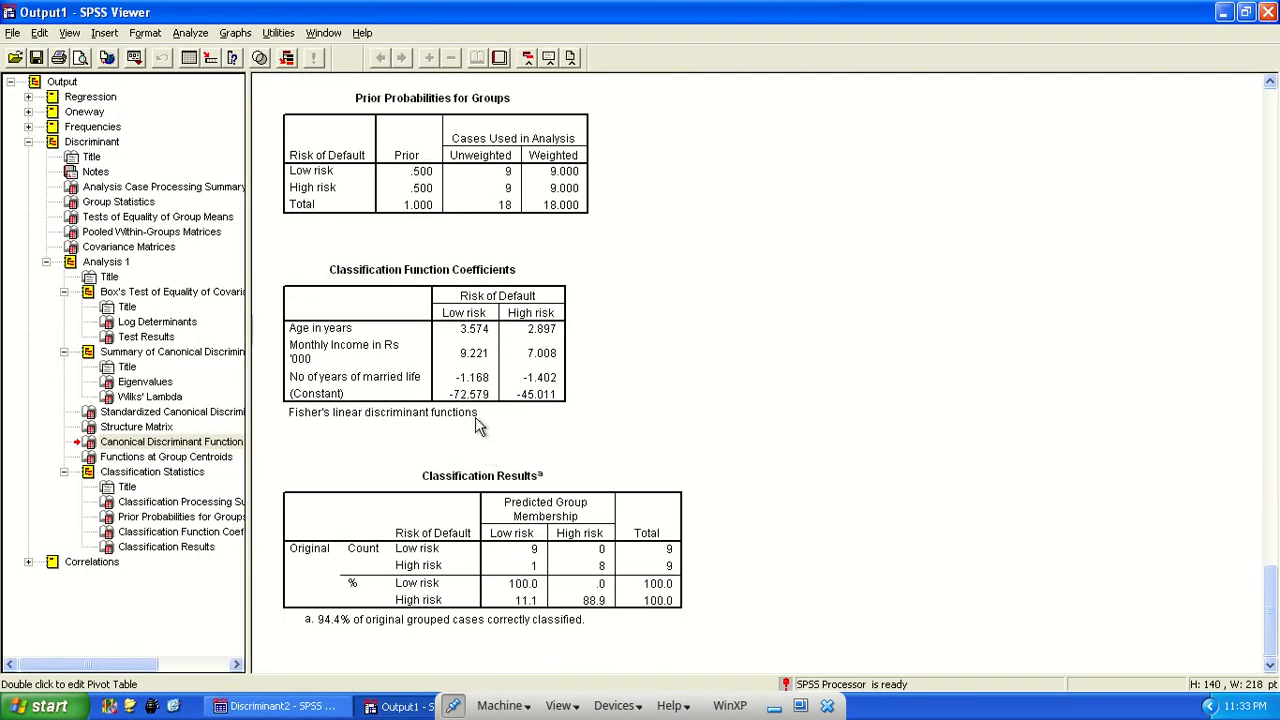
left_click(540, 331)
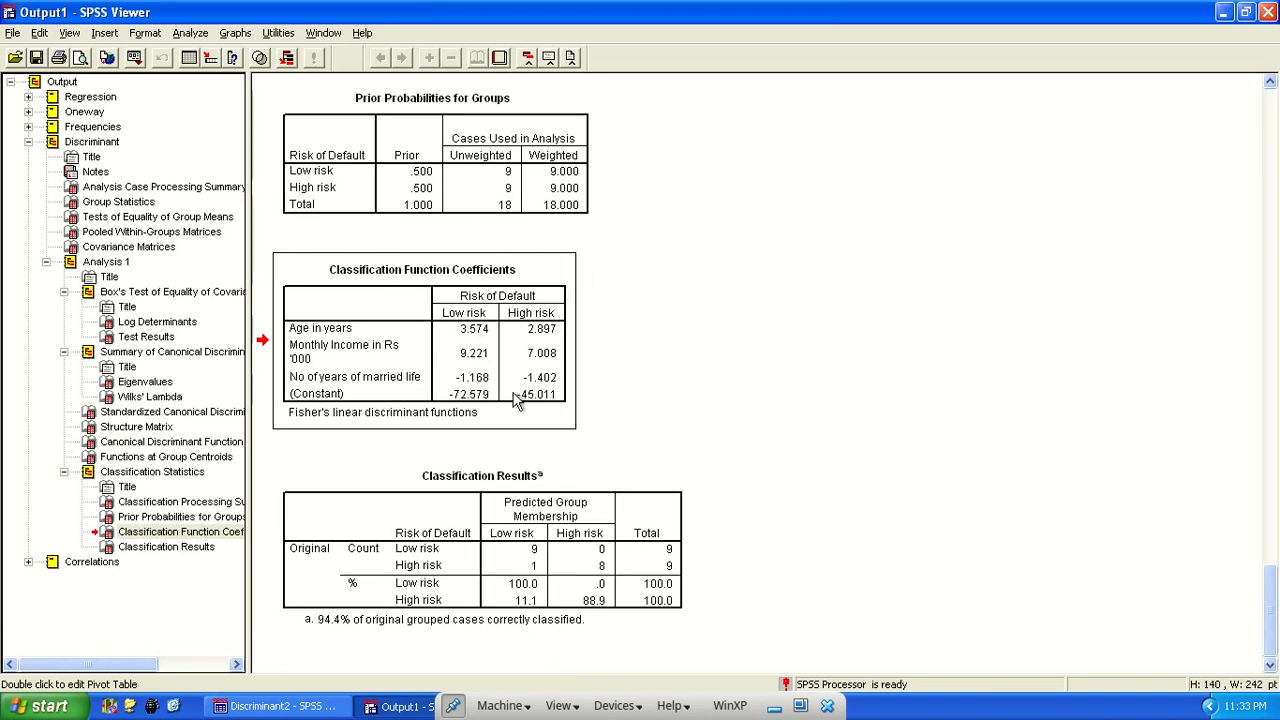
key("alt+Tab")
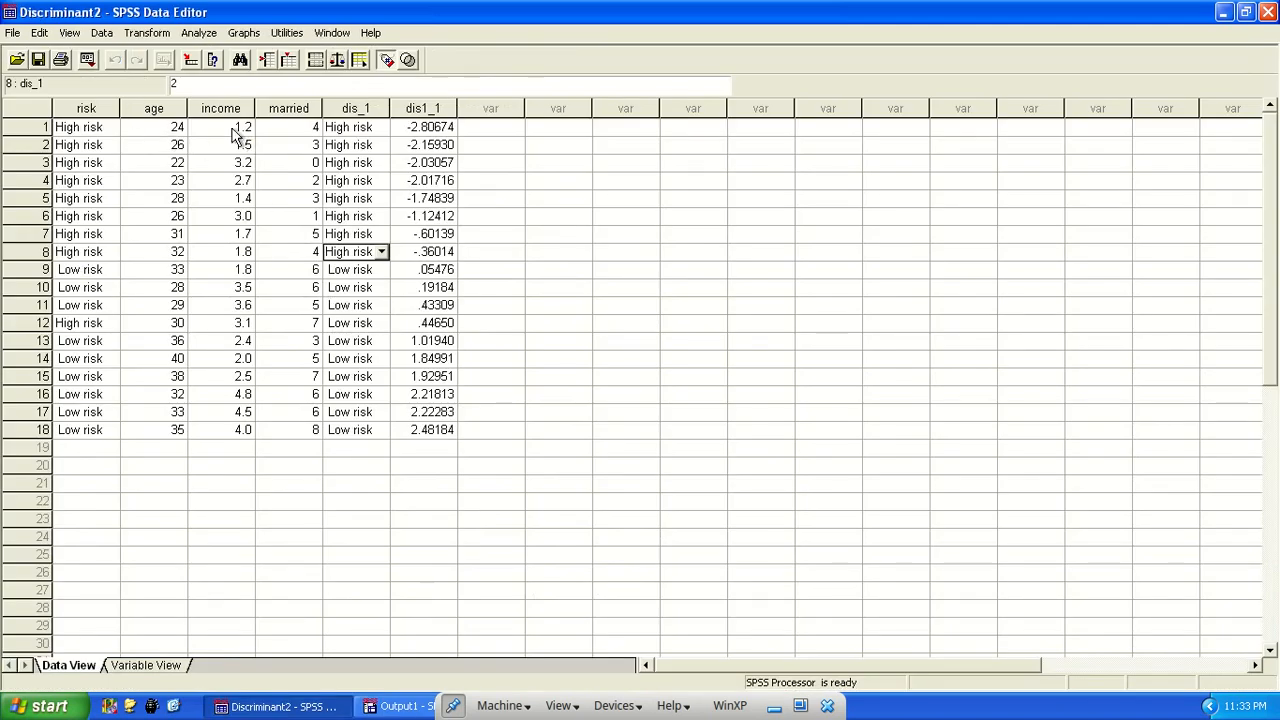
key("alt+Tab")
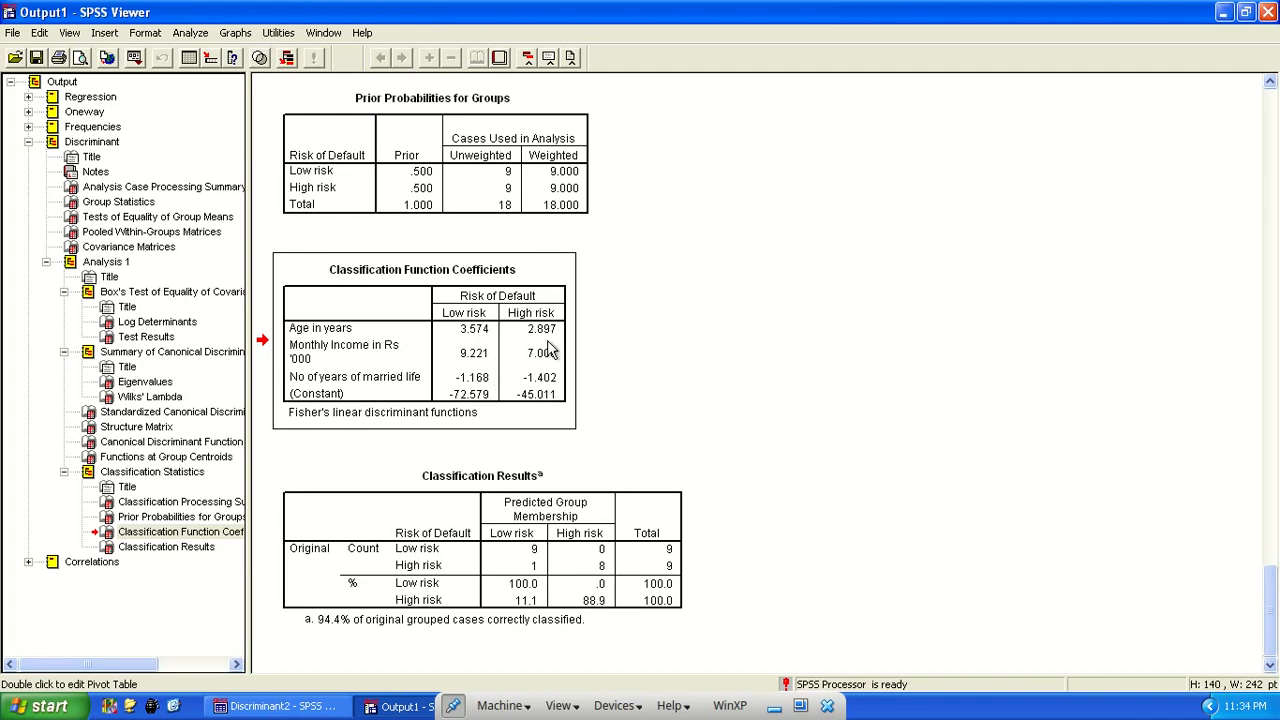
key("alt")
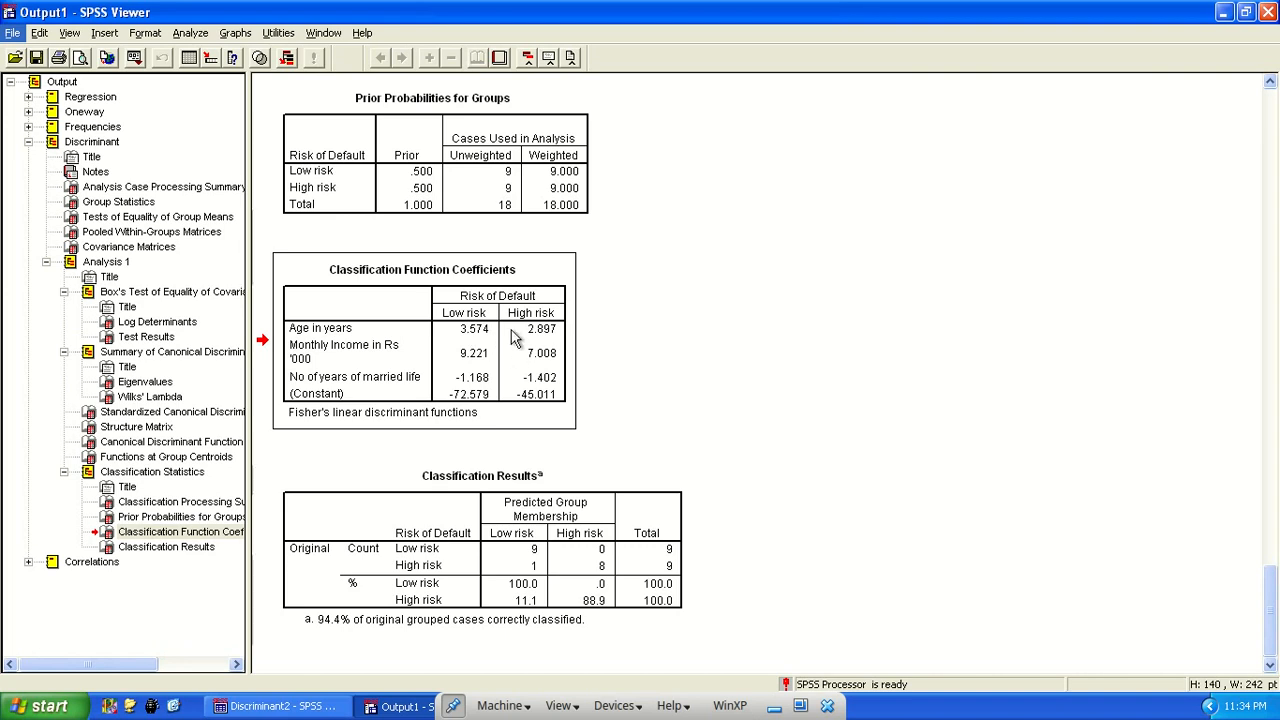
key("alt")
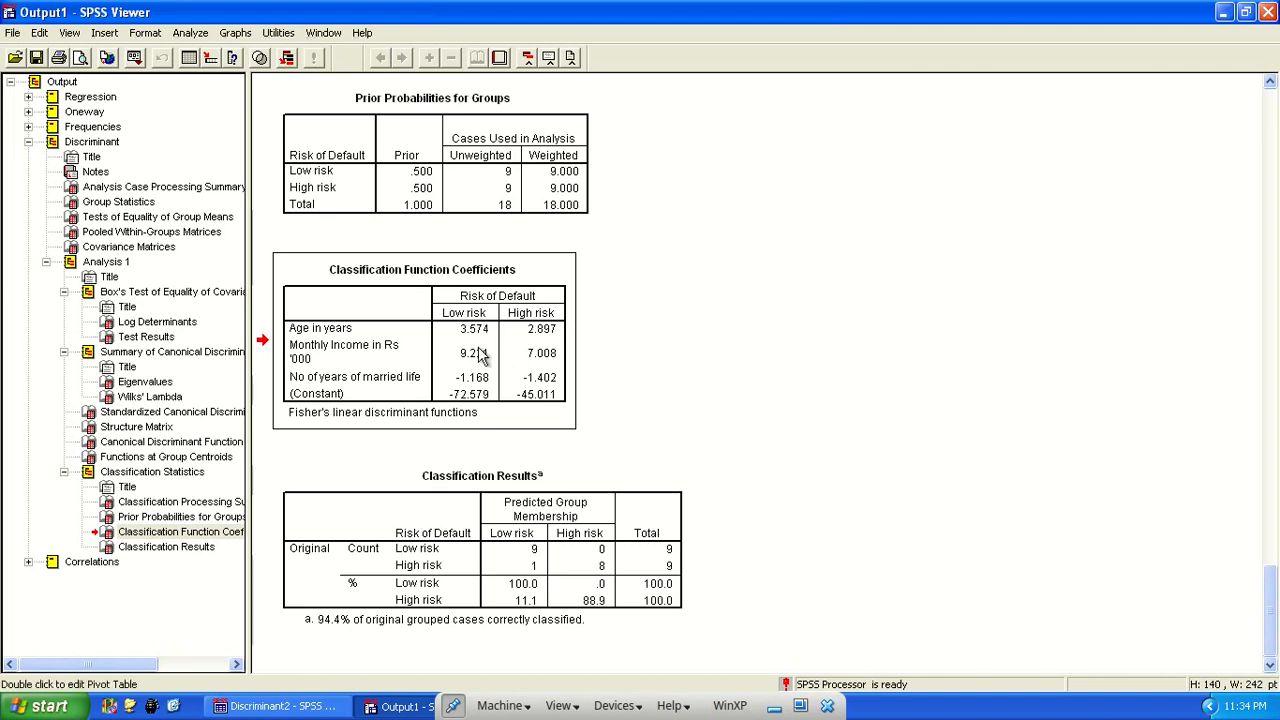
- Compare the Functions at Group Centroids table with the saved discriminant scores (dis1_1) in the Discriminant2 data
key("alt")
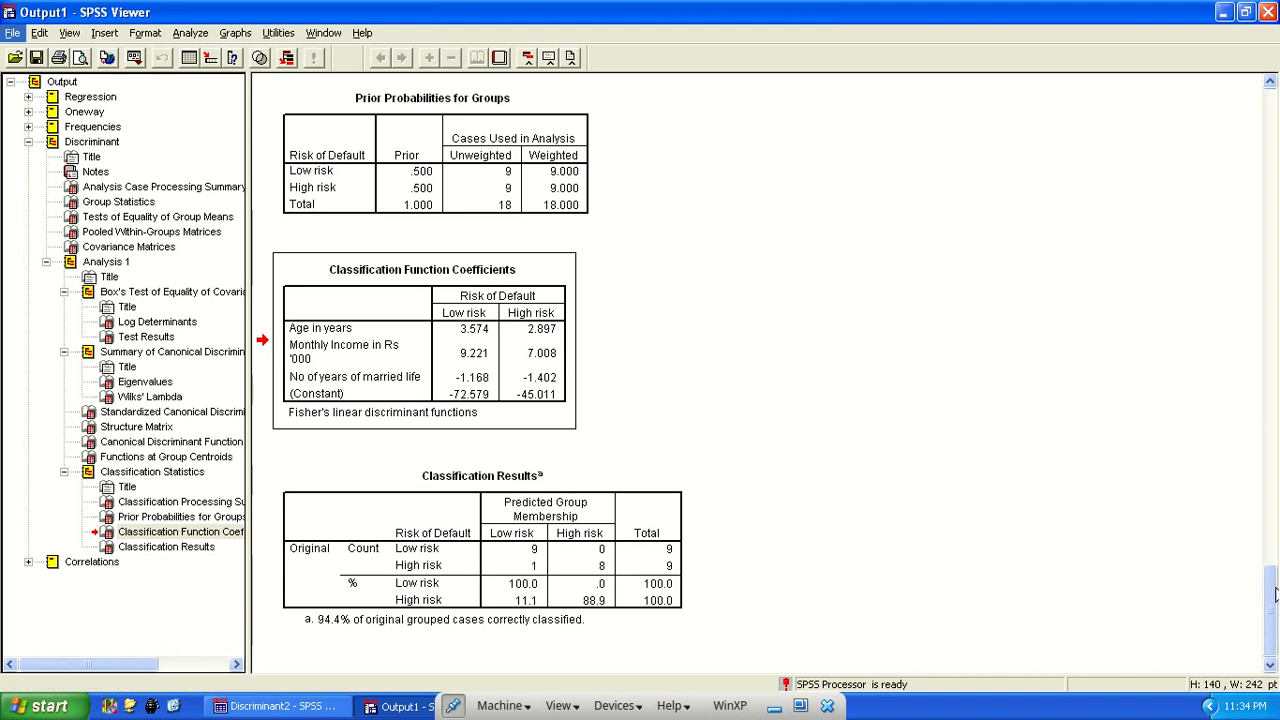
left_click_drag(1275, 620, 1266, 506)
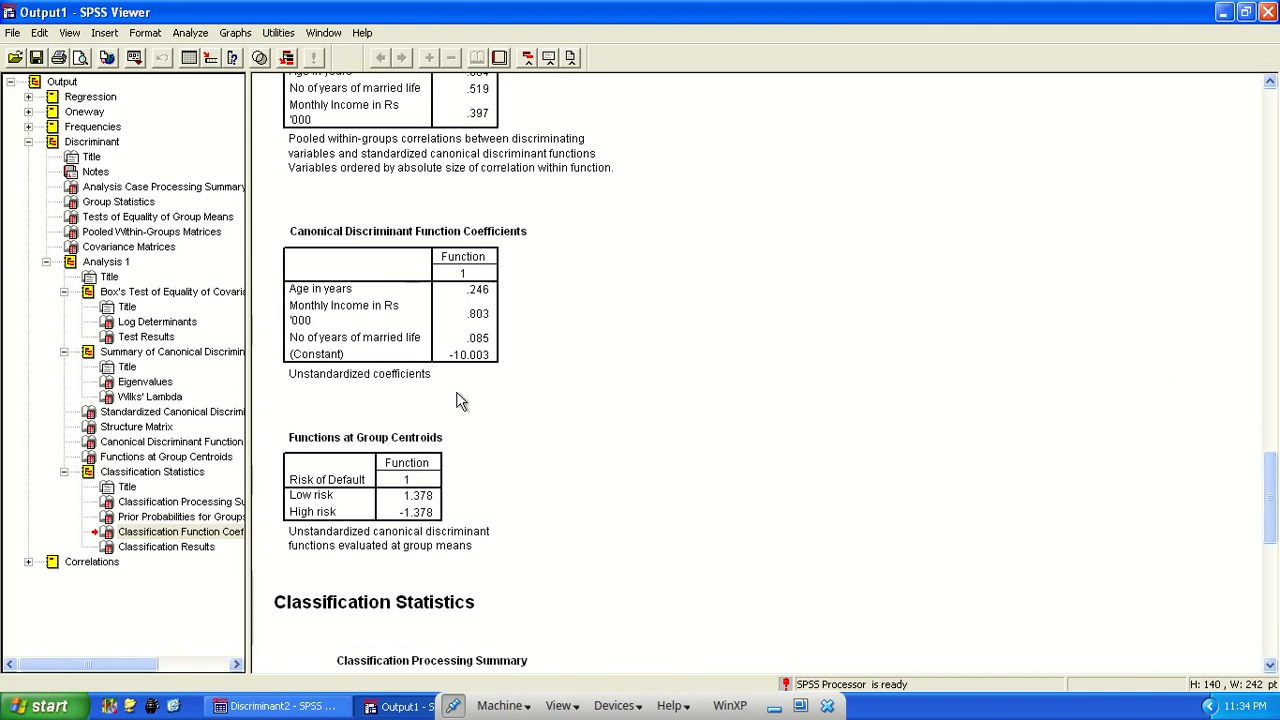
left_click(390, 500)
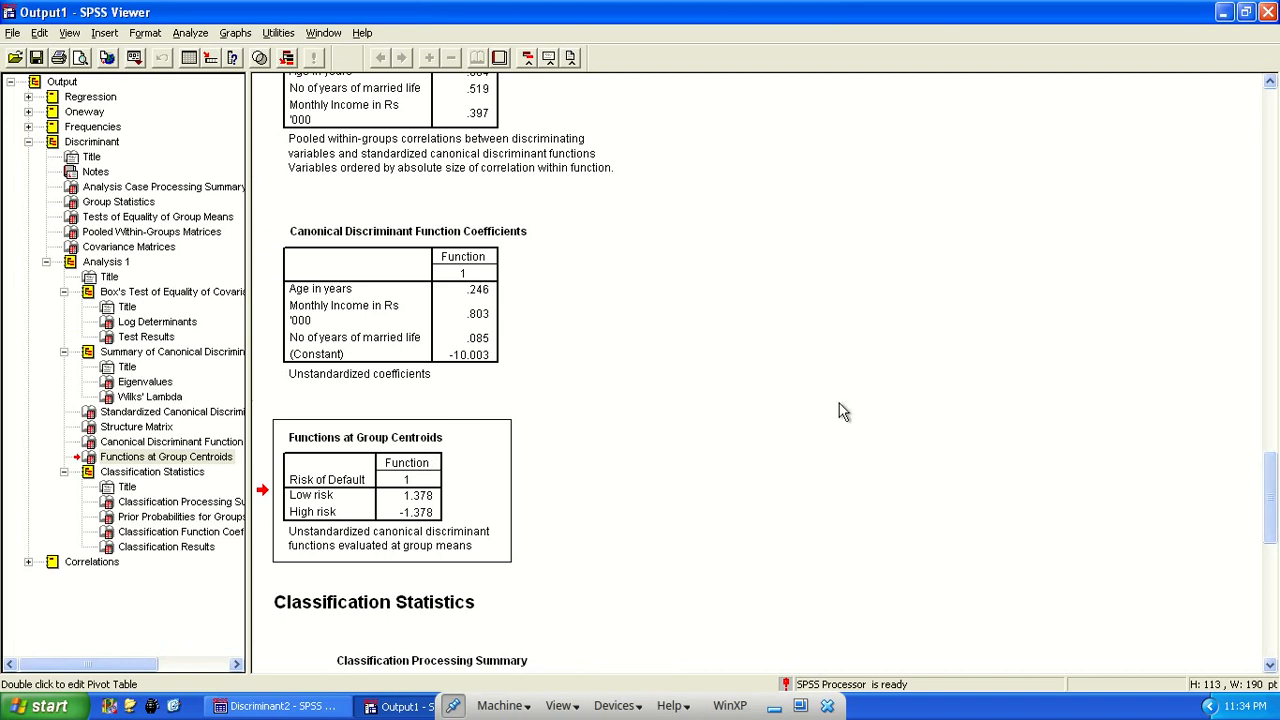
key("alt+Tab")
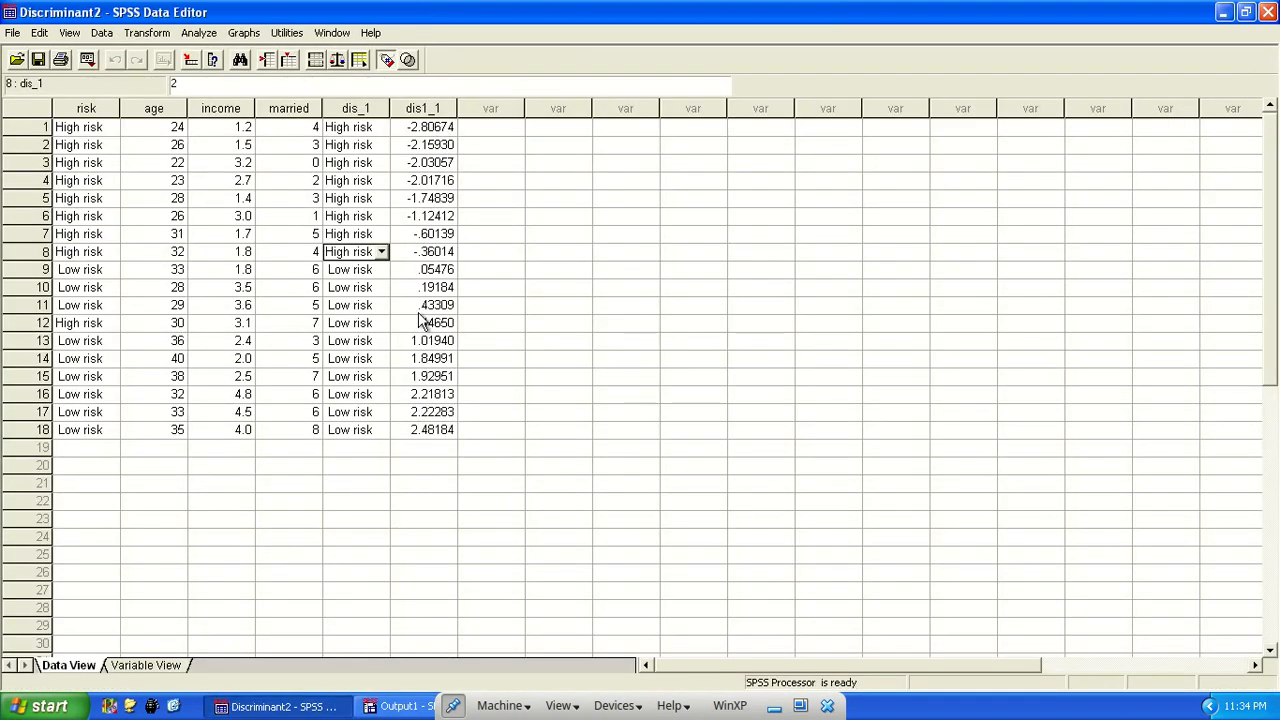
- Examine the Classification Results table against the actual risk groups and predicted groups (dis_1) in the Discriminant2 data
key("alt+Tab")
left_click_drag(1272, 511, 1271, 662)
left_click(545, 558)
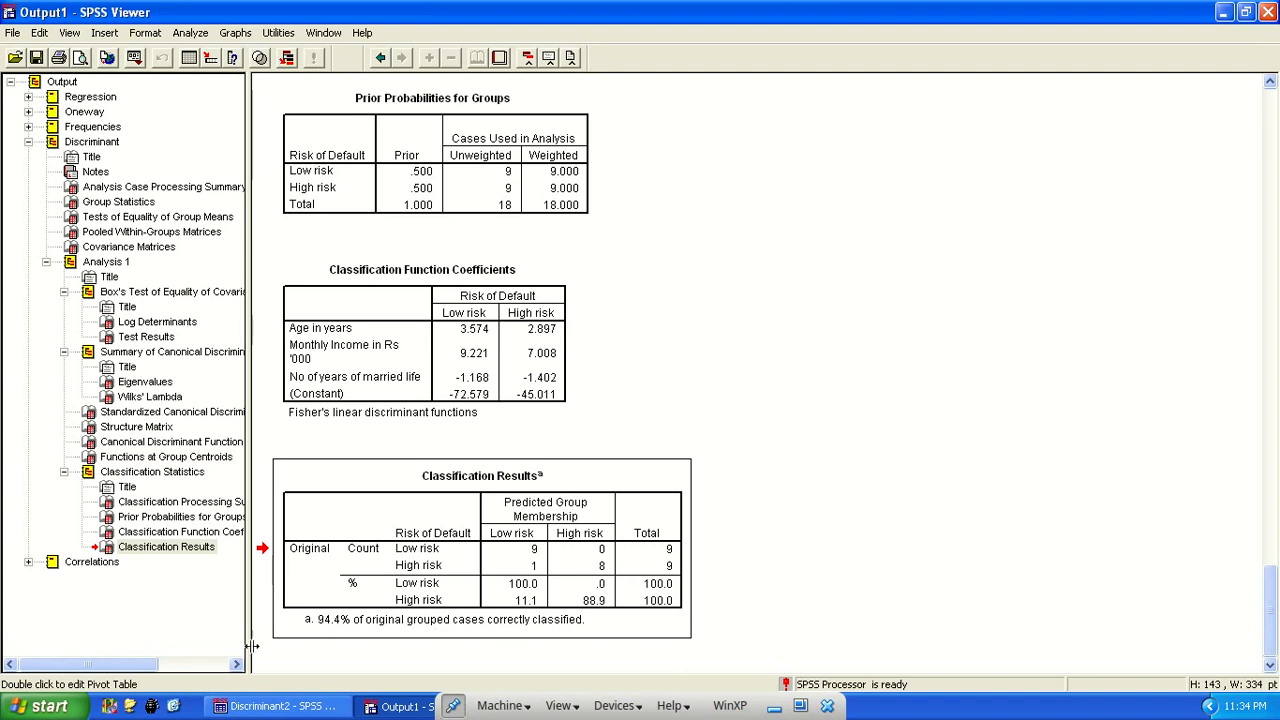
left_click(284, 708)
left_click_drag(100, 127, 278, 432)
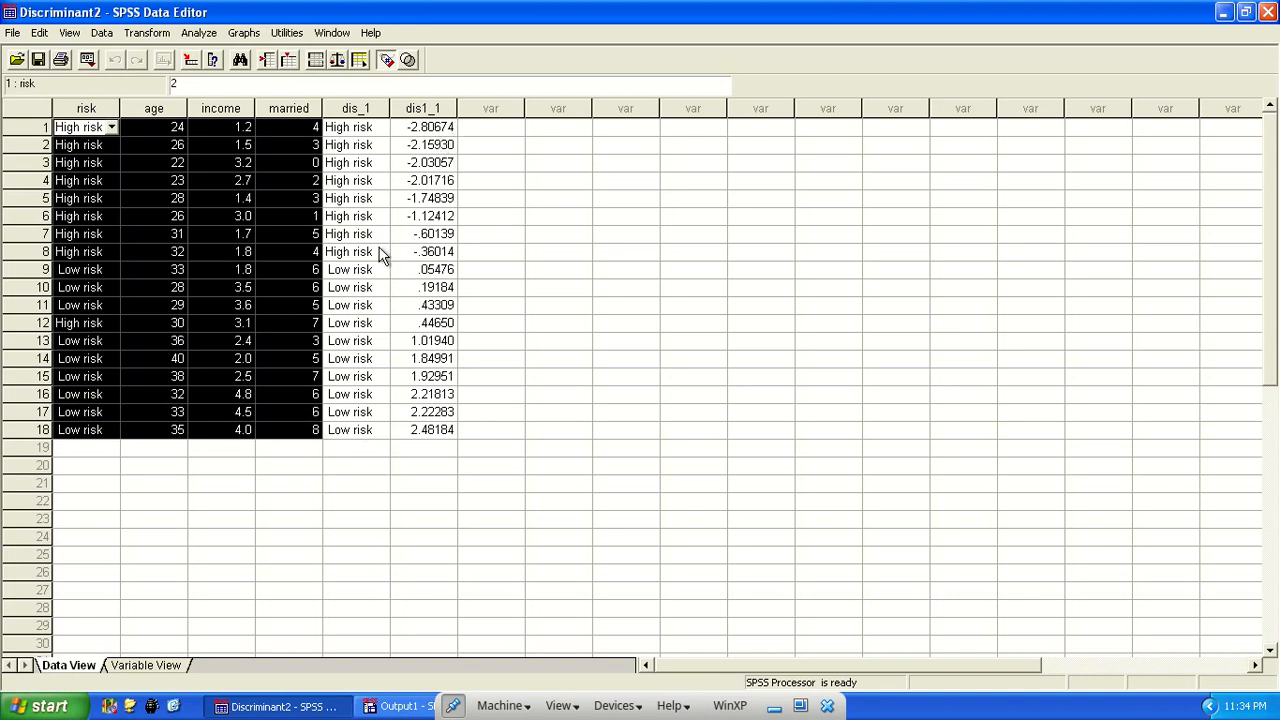
left_click(348, 236)
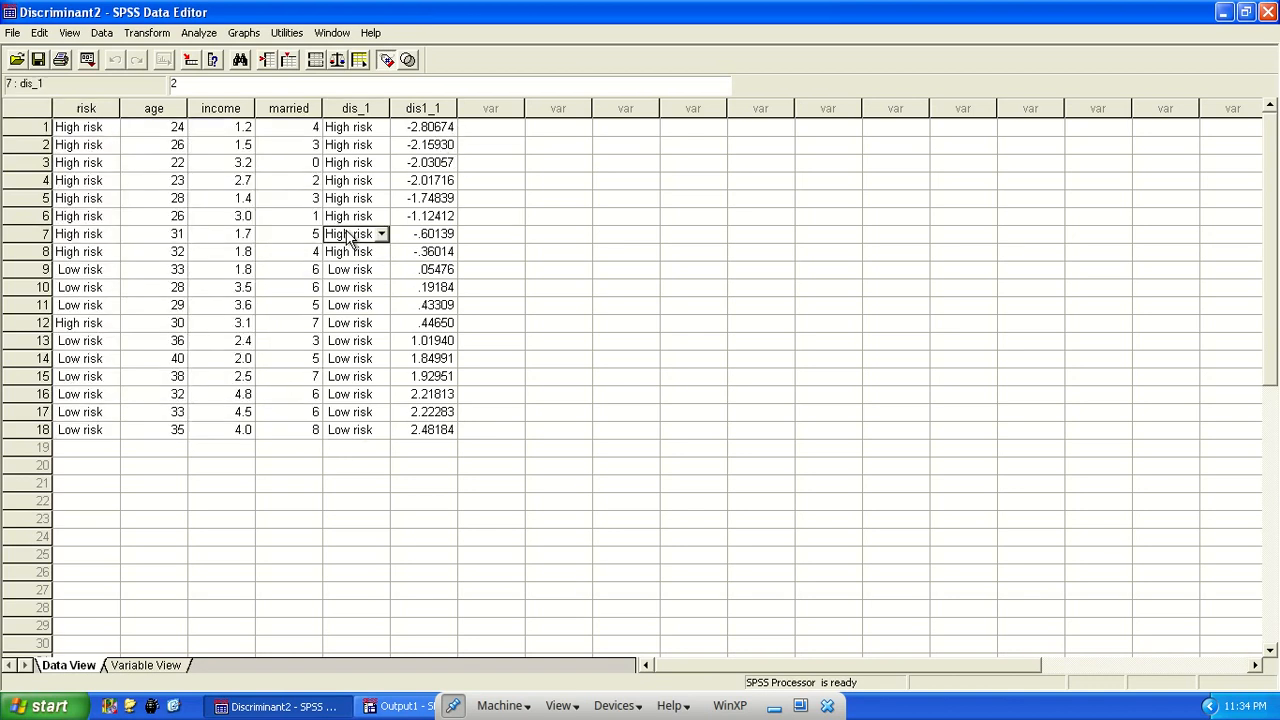
left_click(400, 706)
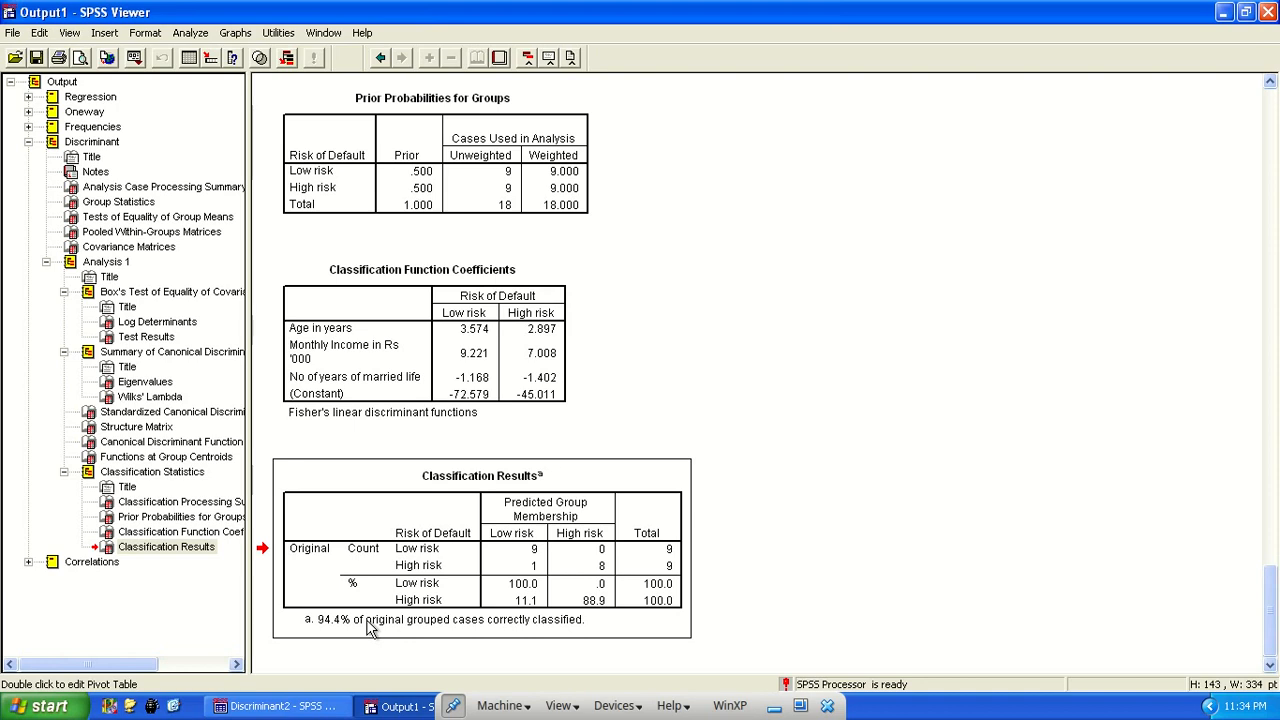
- Collapse the Discriminant output, glance at the case data, and reopen the output at its Classification Results table
left_click(28, 142)
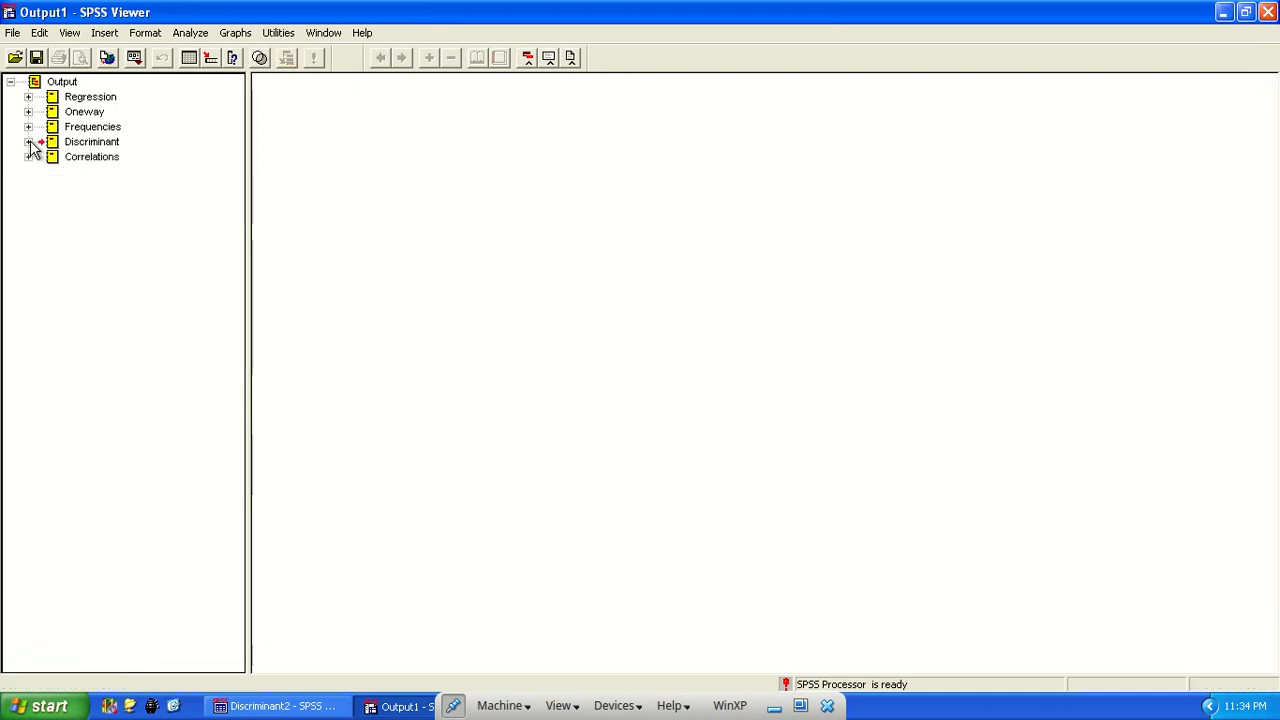
left_click(278, 706)
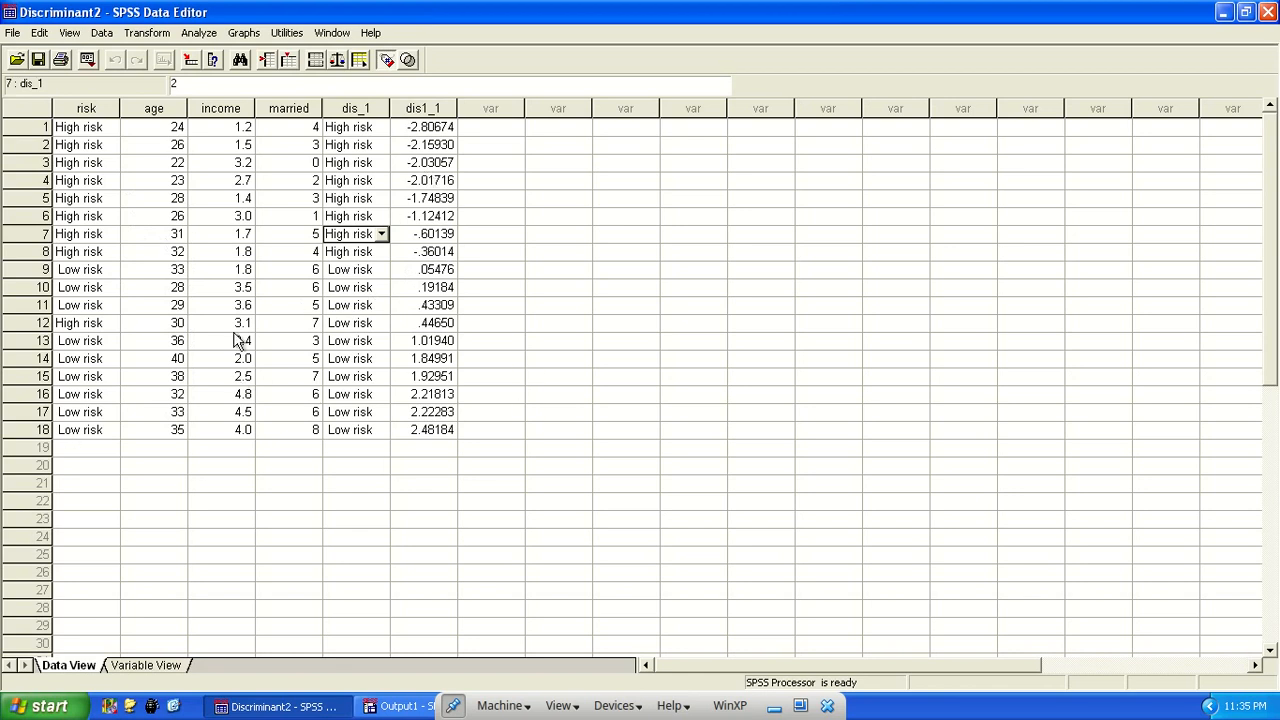
left_click(398, 706)
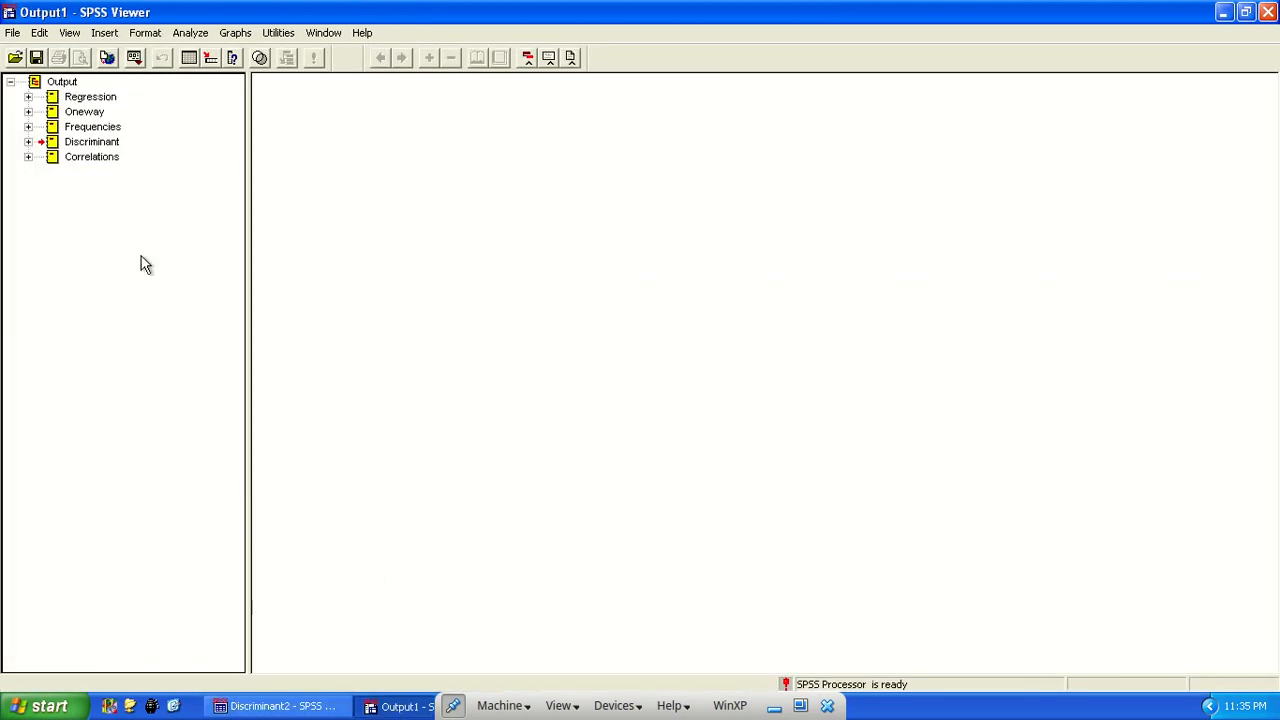
double_click(47, 146)
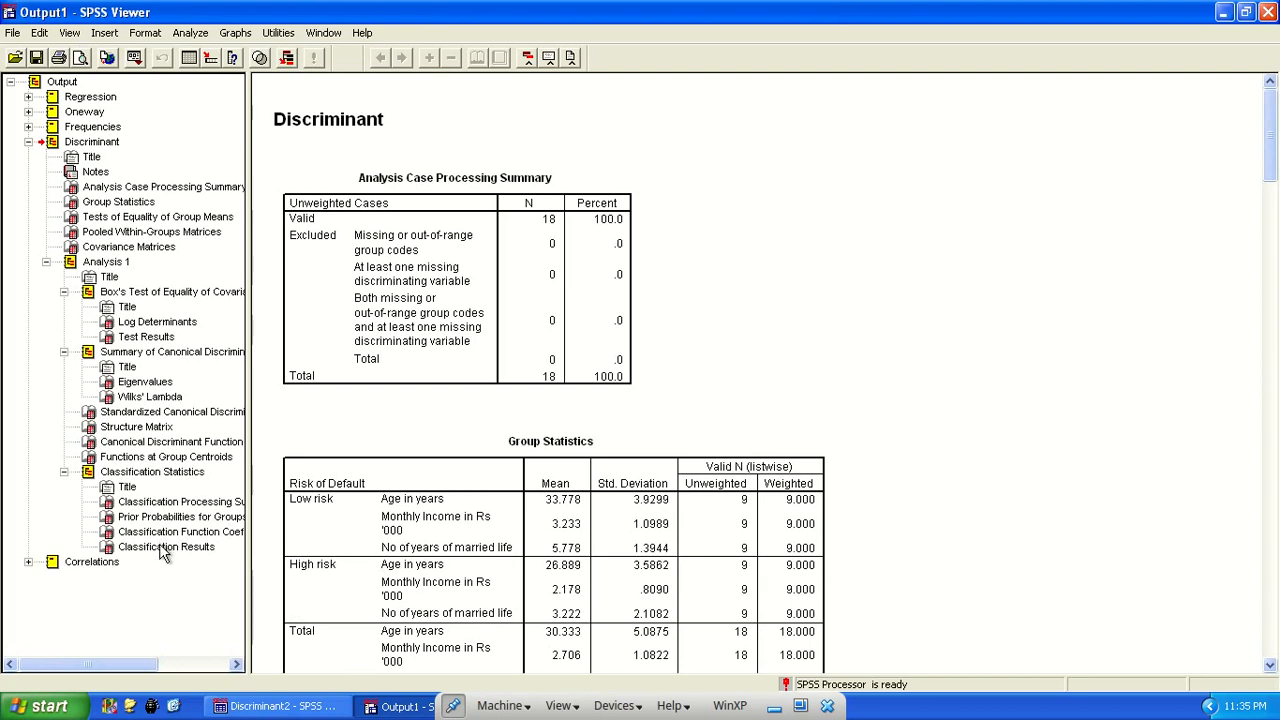
left_click(164, 547)
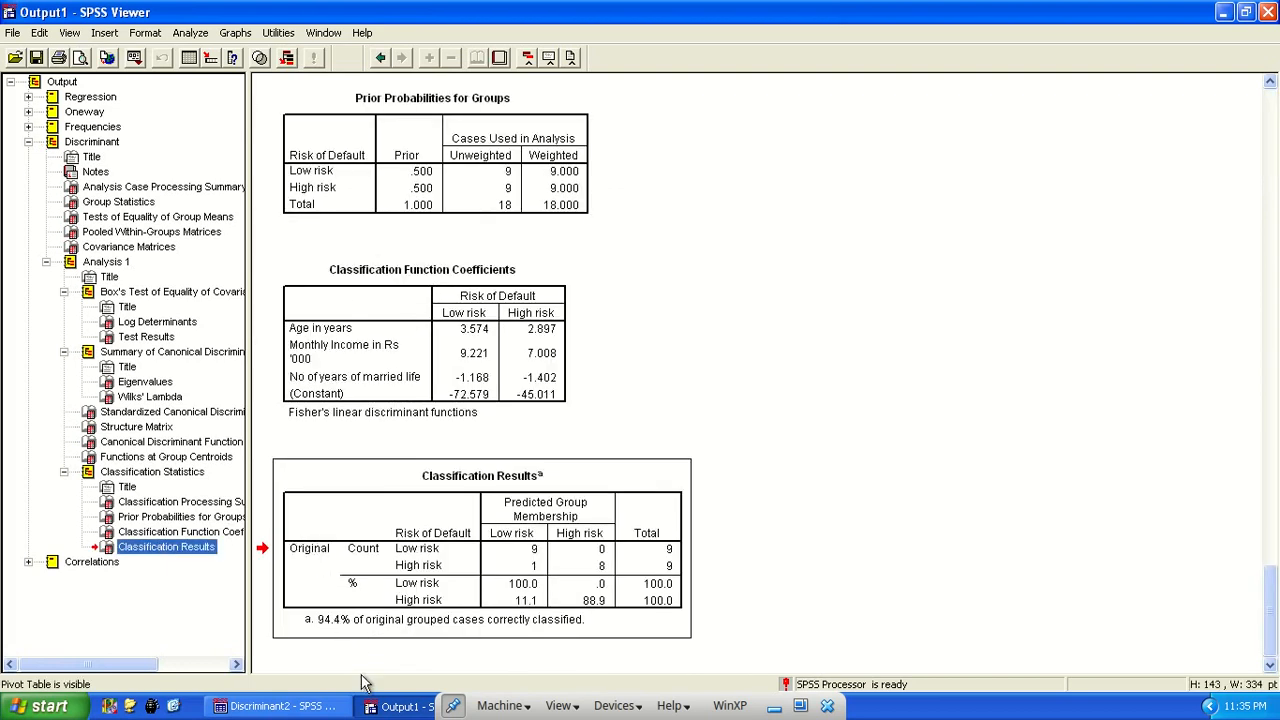
- Start computing a new variable named rnd in the Discriminant2 data
left_click(292, 707)
left_click(148, 33)
left_click(178, 52)
type("rnd")
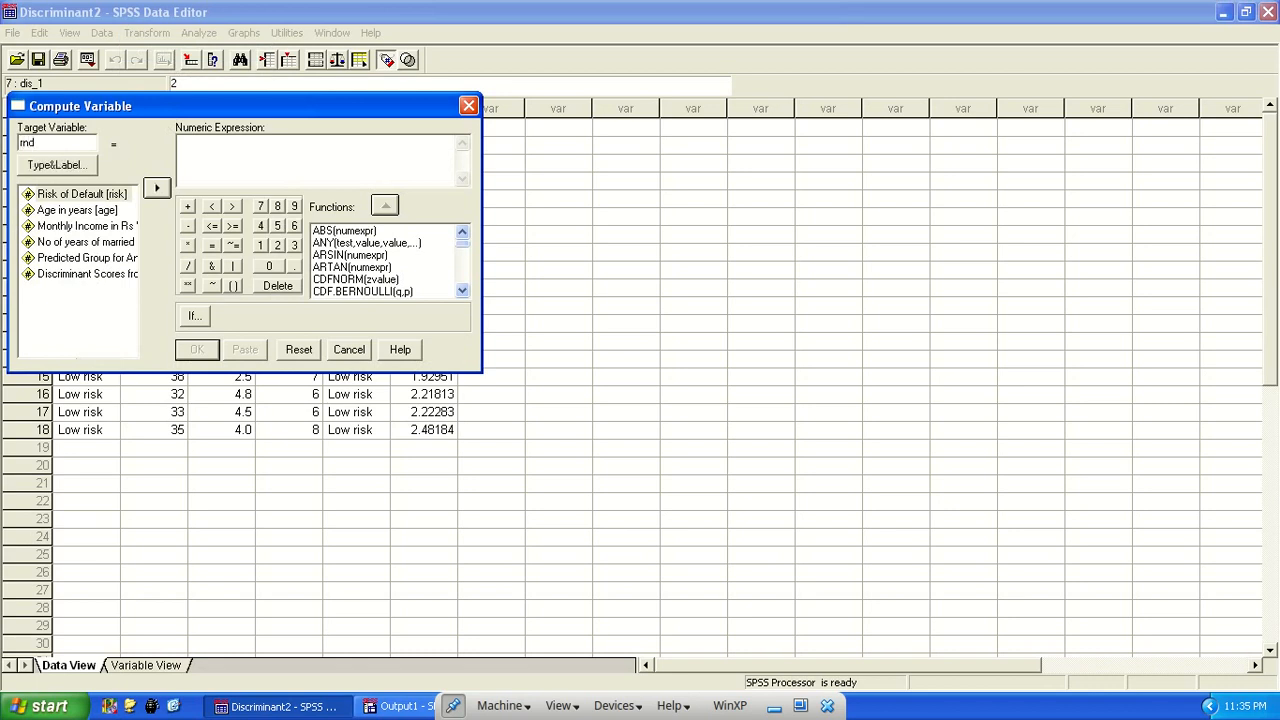
left_click_drag(204, 110, 493, 275)
- Set the expression for rnd to RV.BERNOULLI(.7) and compute the variable
left_click(504, 314)
left_click(679, 421)
key("r")
key("v")
left_click(674, 371)
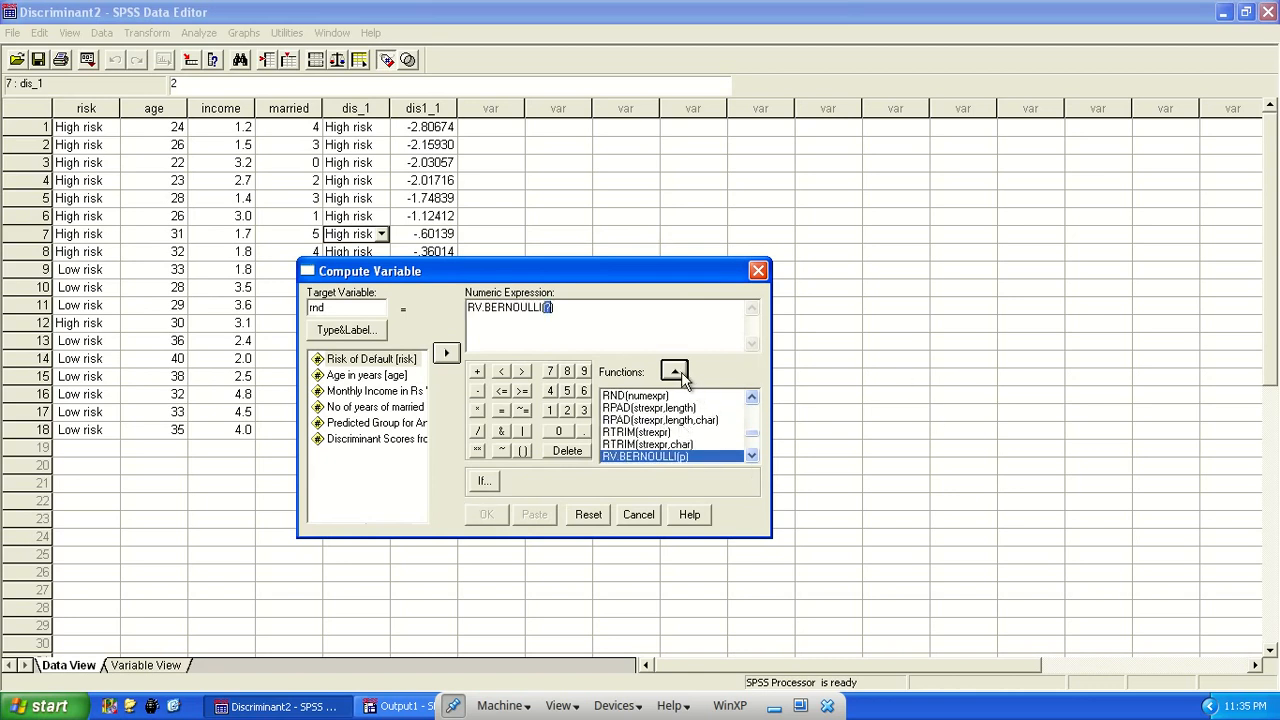
key("Delete")
left_click(487, 516)
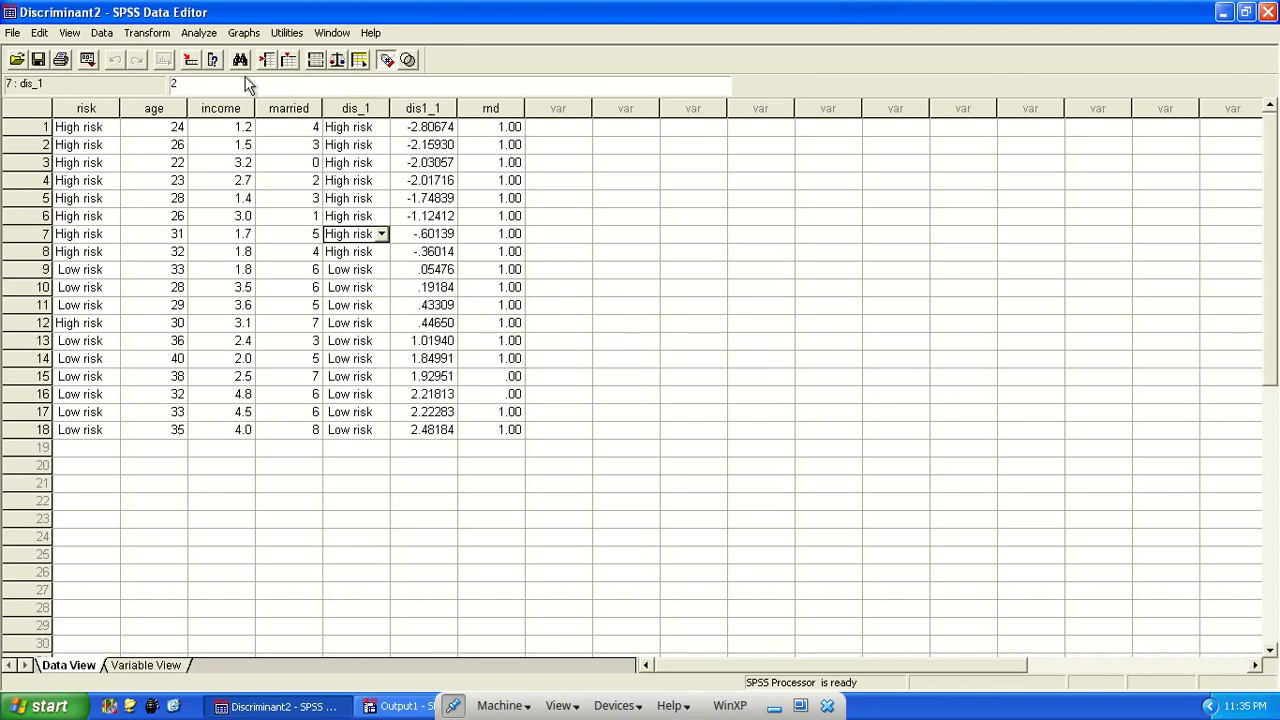
- Recompute rnd with the expression RV.BERNOULLI(.6), overwriting the existing variable
left_click(145, 33)
left_click(150, 48)
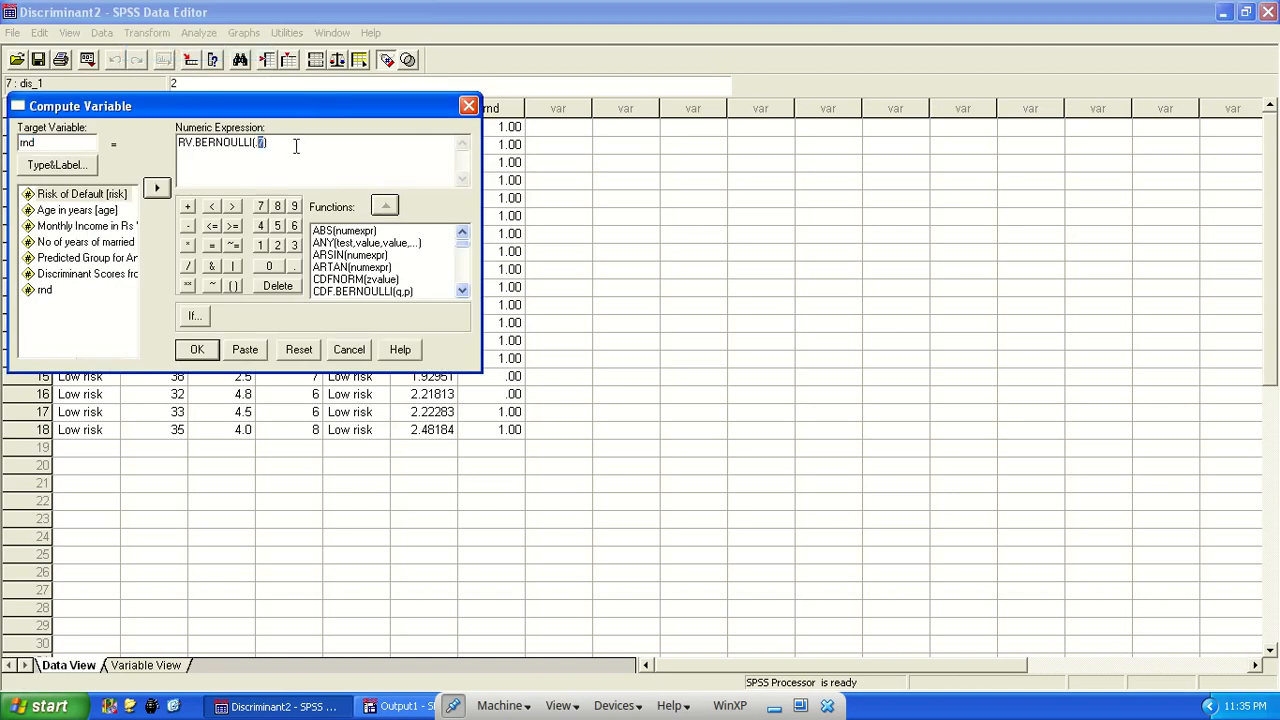
left_click(196, 350)
left_click(211, 272)
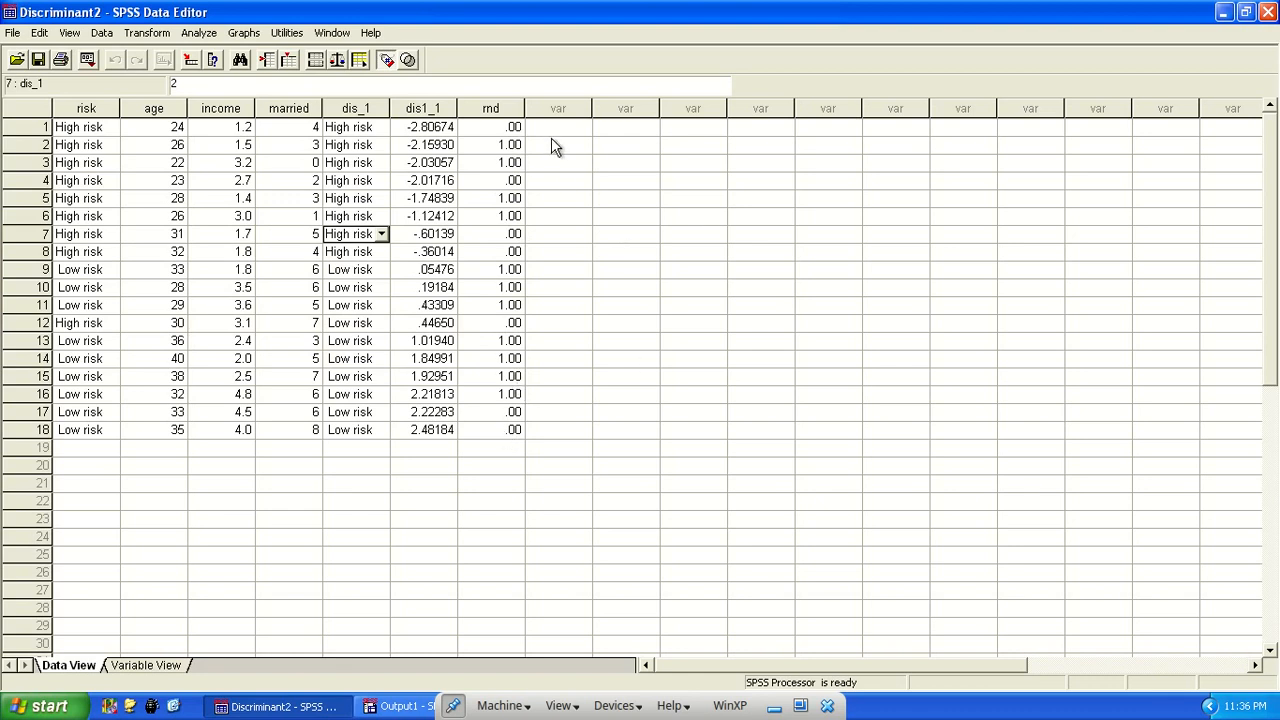
- Inspect the random rnd values of individual cases to see how they divide the sample
left_click_drag(482, 411, 491, 431)
left_click(507, 321)
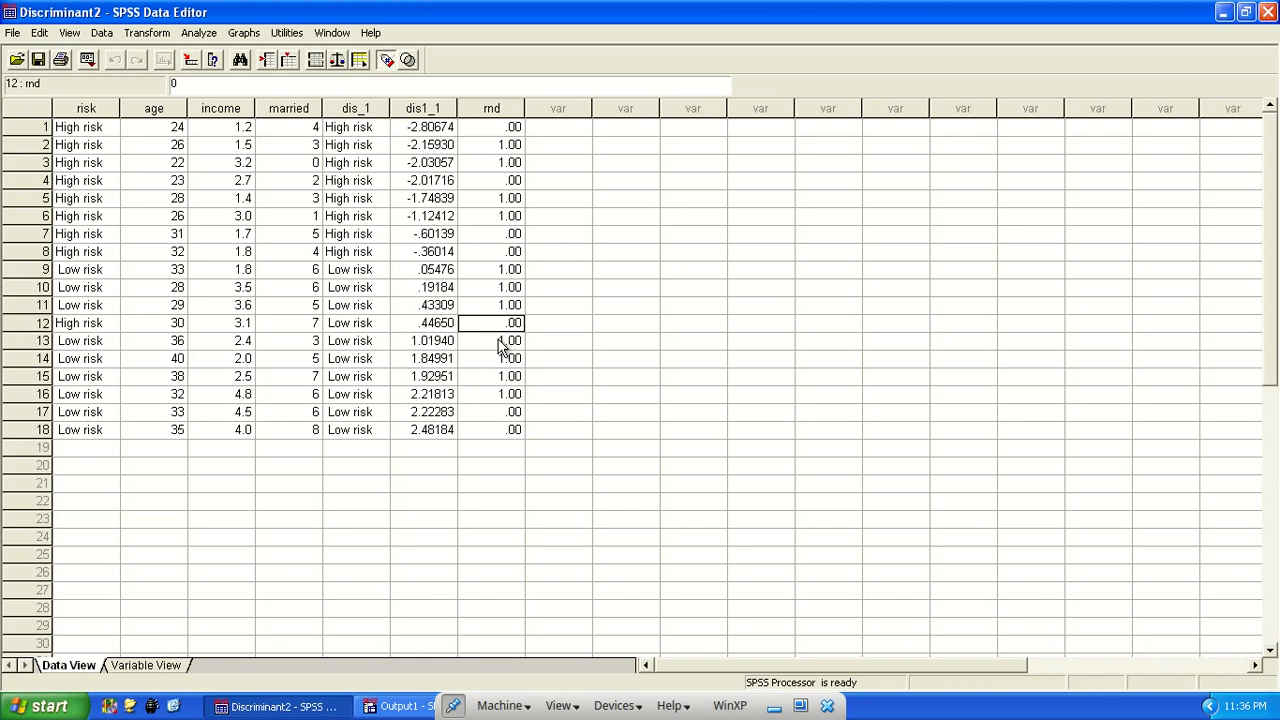
left_click(518, 258)
- Rerun the discriminant analysis with rnd as the selection variable and 1 as its value
left_click(89, 59)
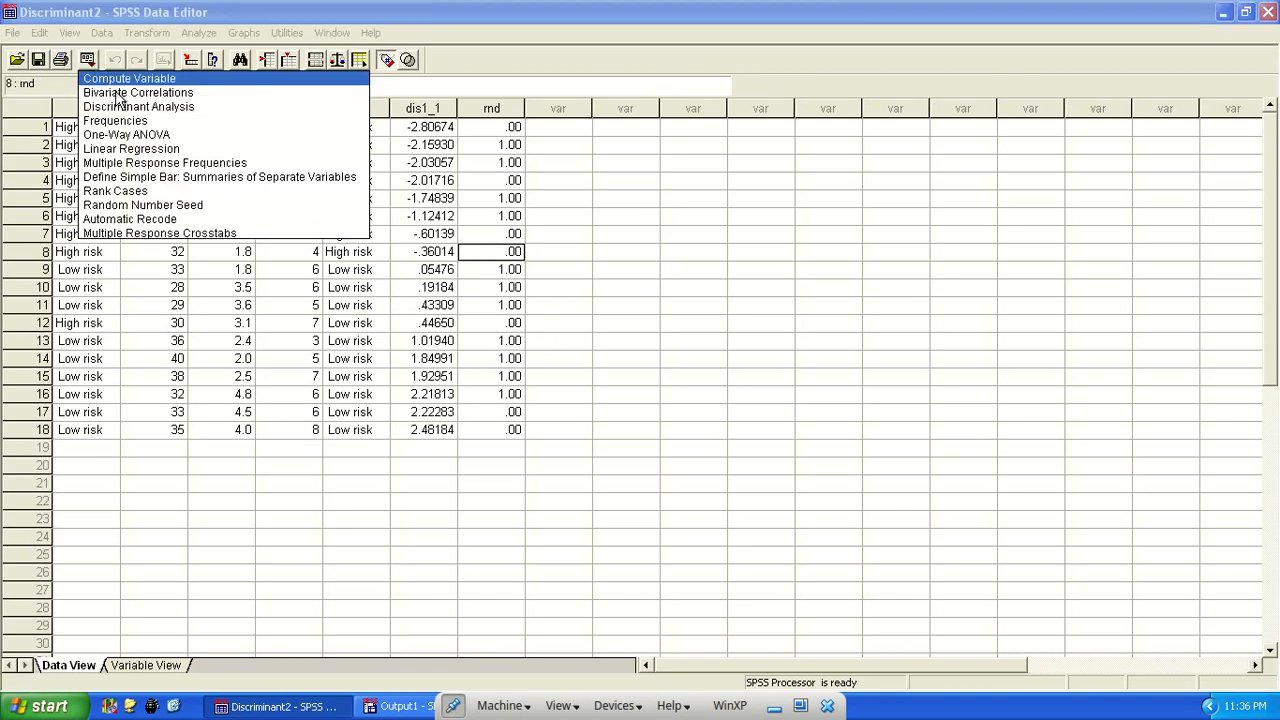
left_click(122, 107)
left_click(114, 321)
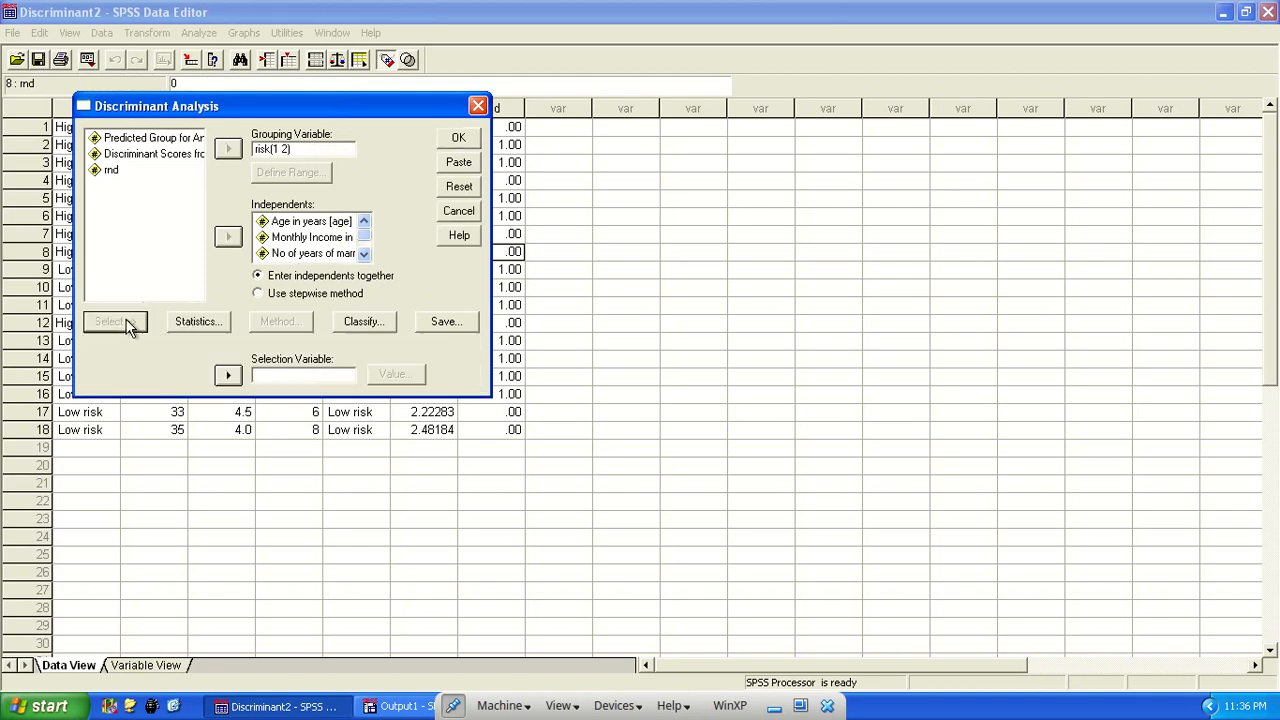
left_click(110, 170)
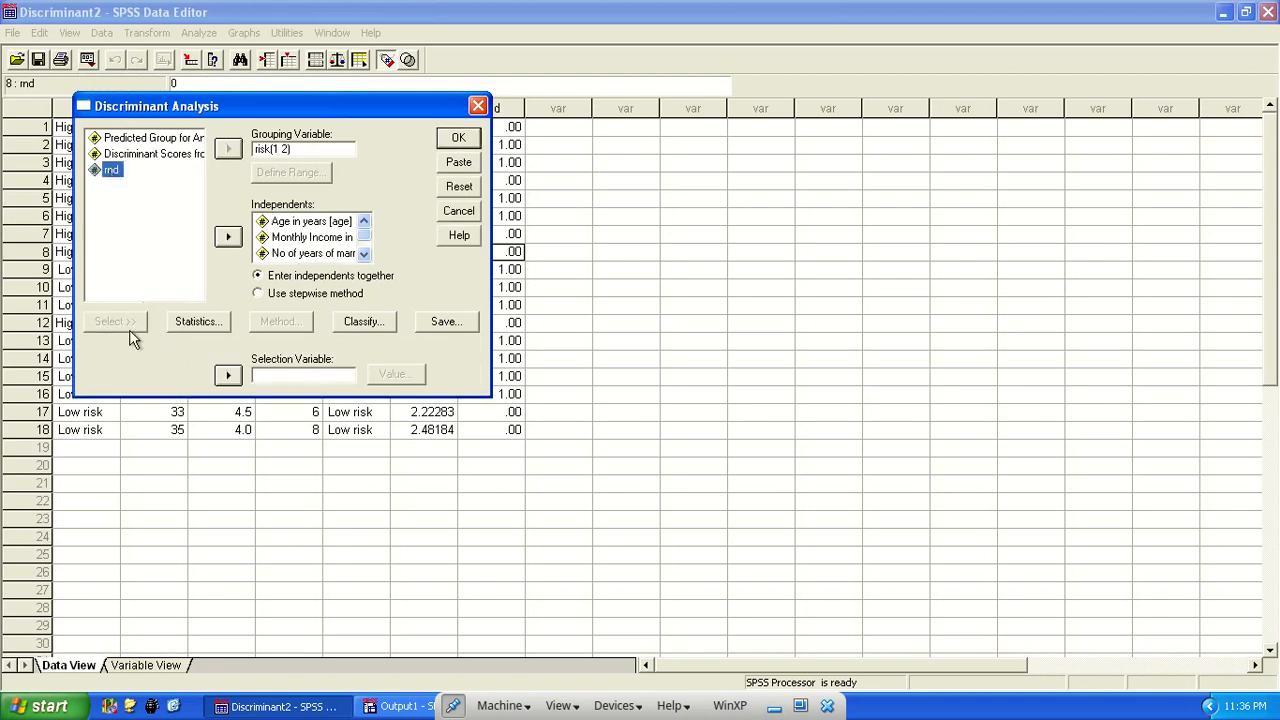
left_click(228, 375)
left_click(386, 378)
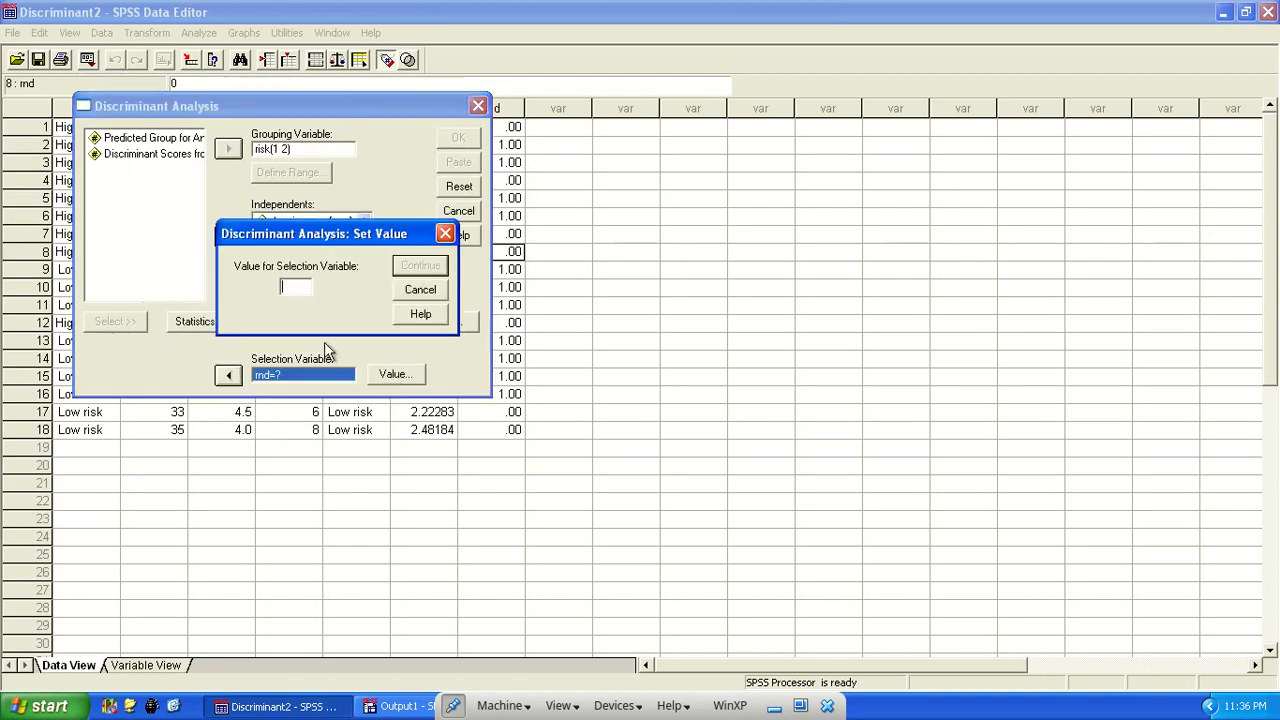
type("1")
left_click(421, 266)
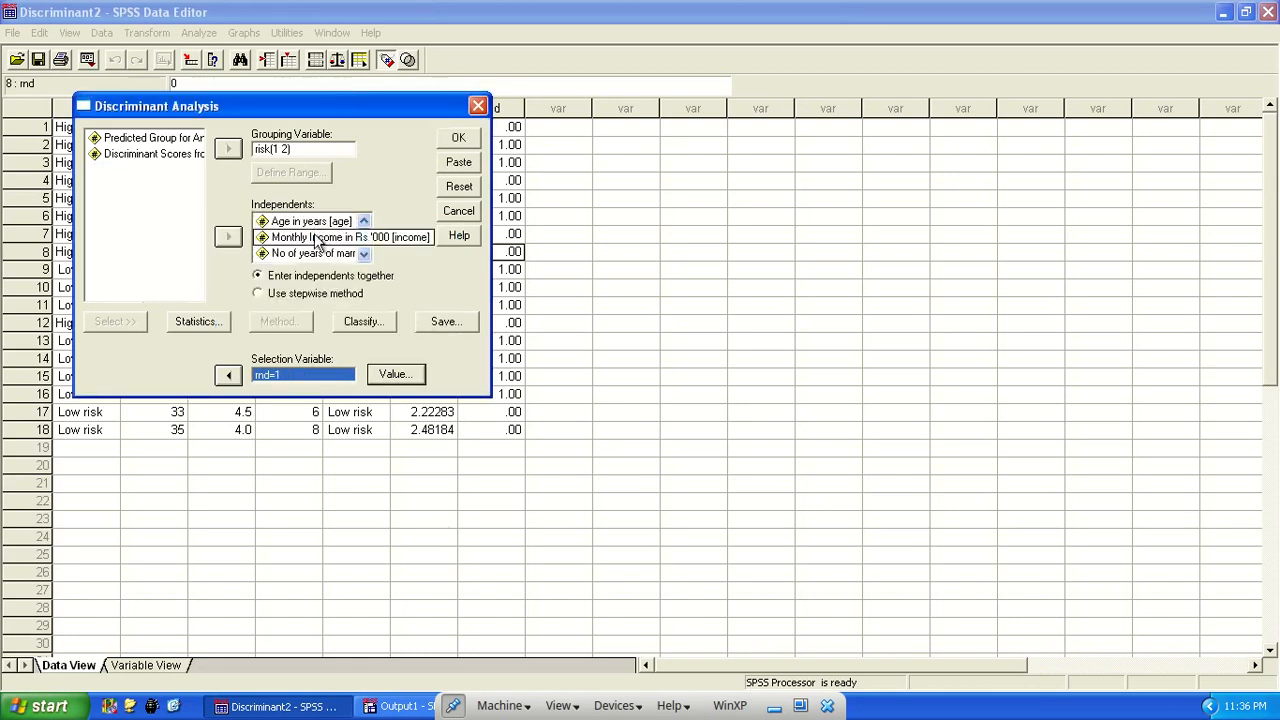
left_click(284, 377)
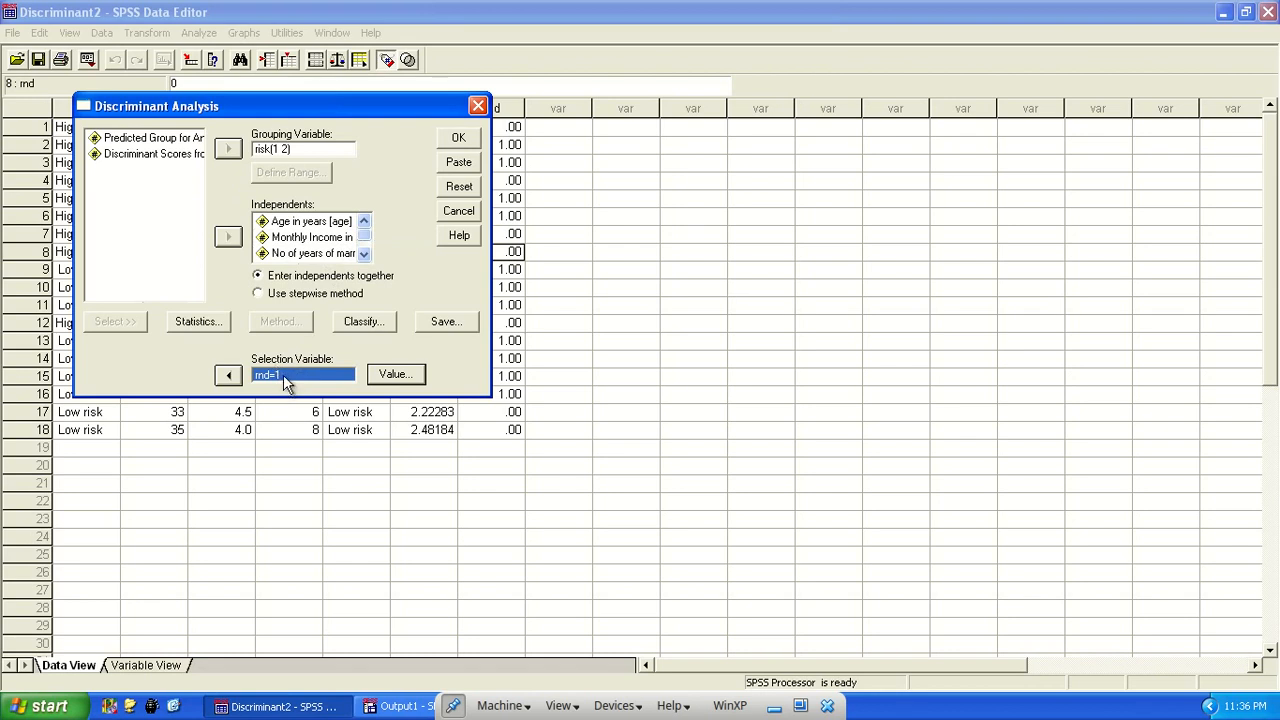
left_click(458, 138)
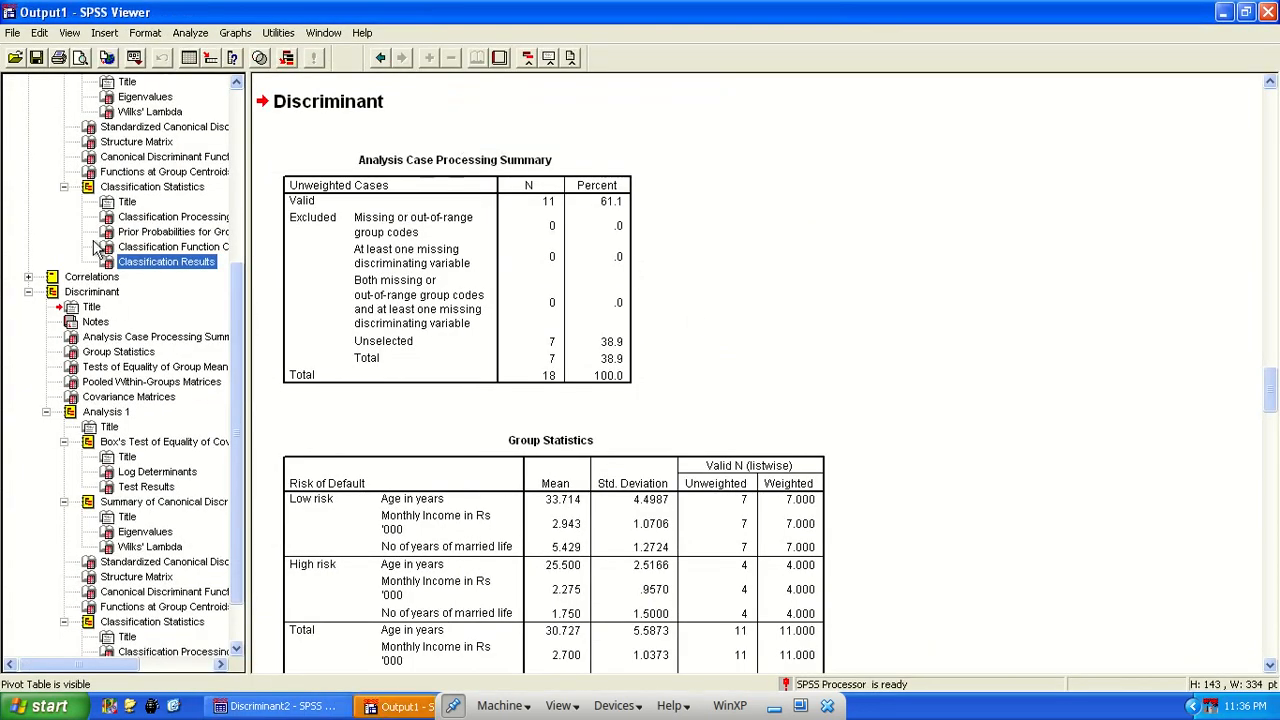
- Collapse the earlier Discriminant output and examine the new analysis's Classification Results for selected and unselected cases
scroll(150, 313, "up", 6)
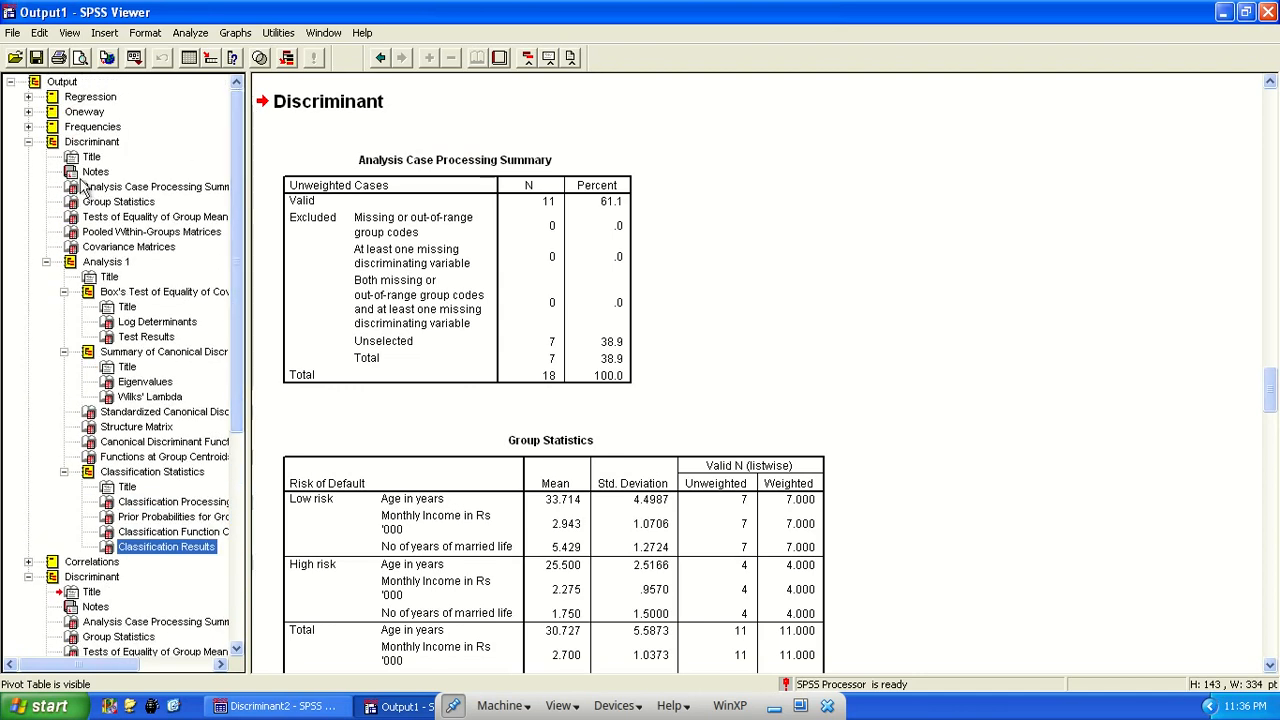
left_click(28, 141)
left_click(166, 577)
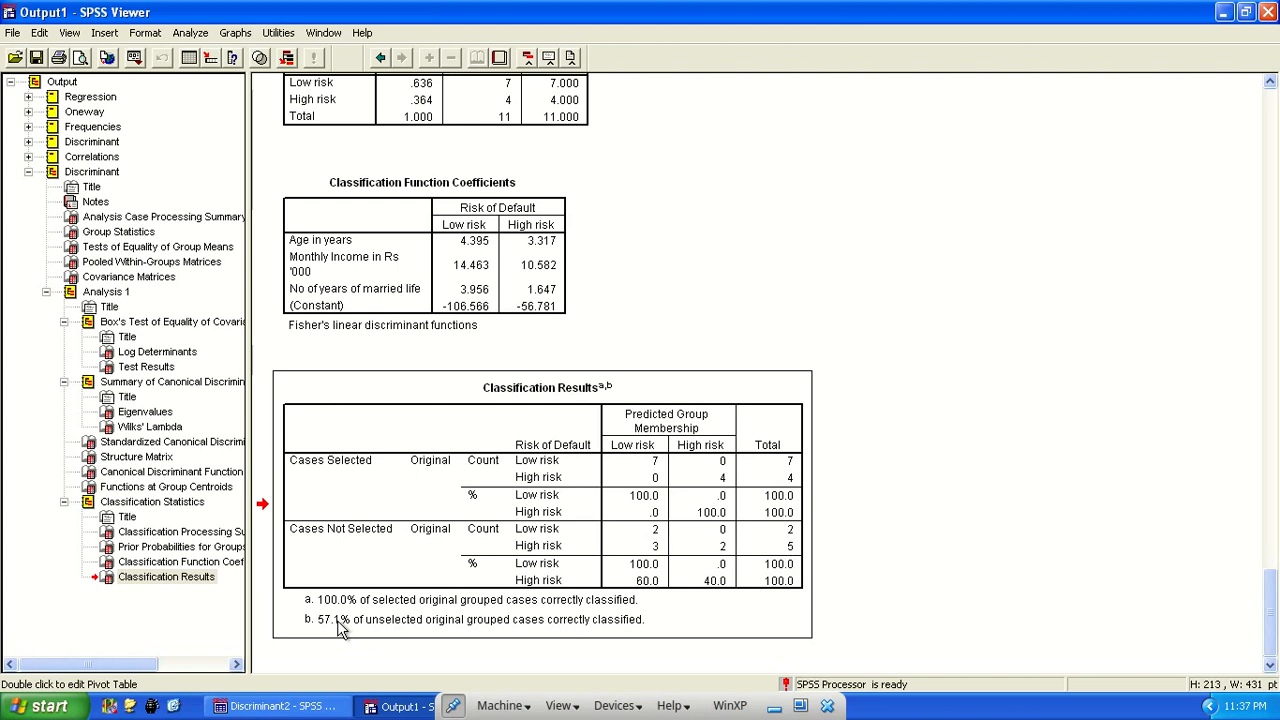
- Inspect case 18 and the newly saved predictions in the Discriminant2 data, and relate them to the Classification Results
left_click(282, 706)
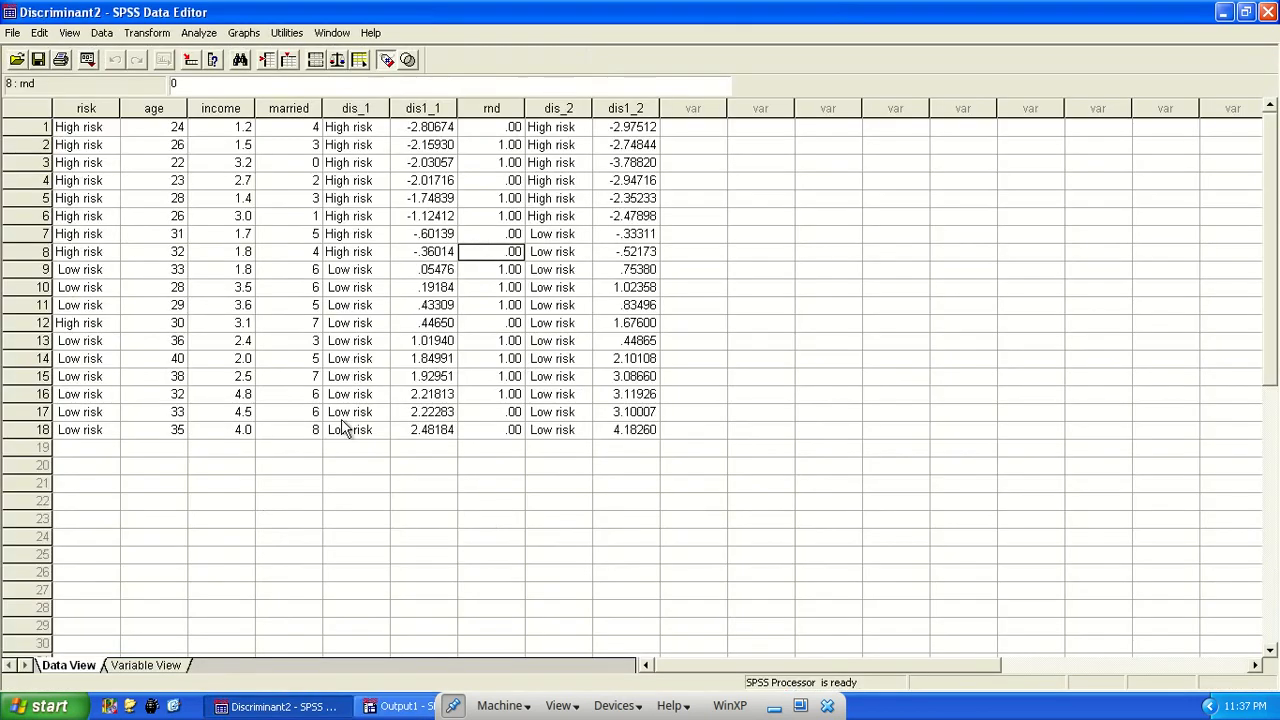
left_click(89, 429)
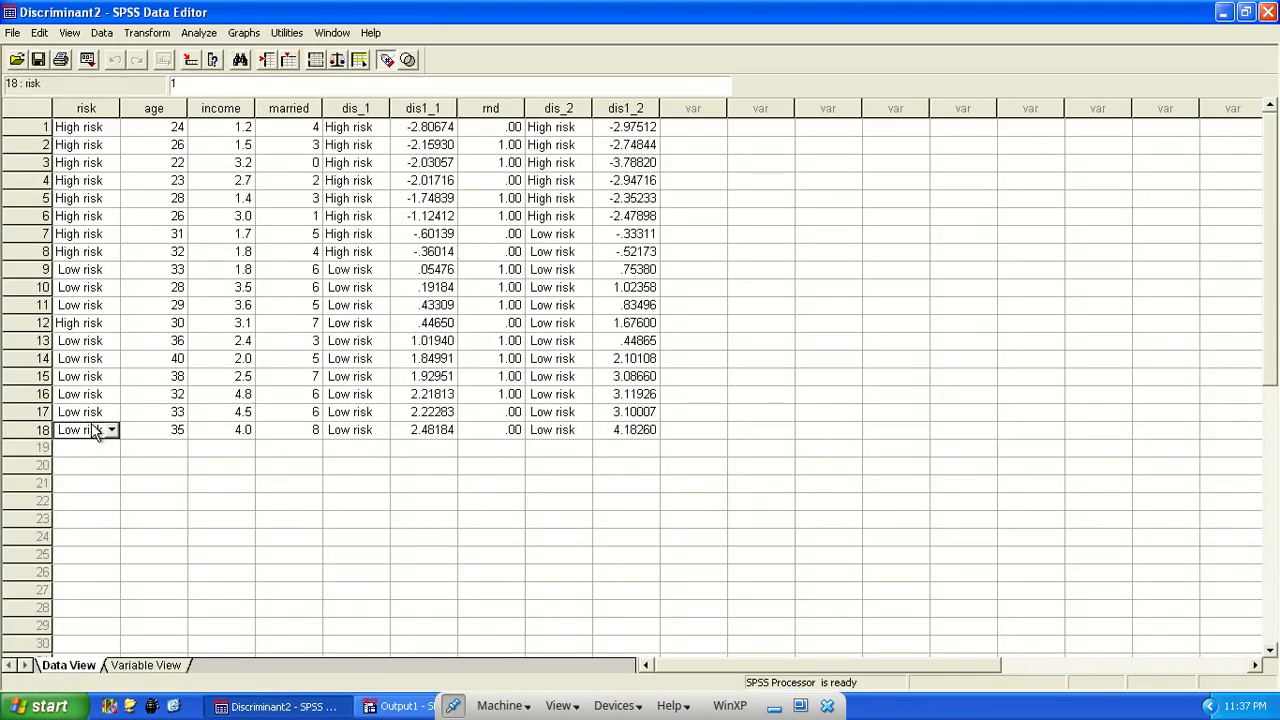
left_click(295, 437)
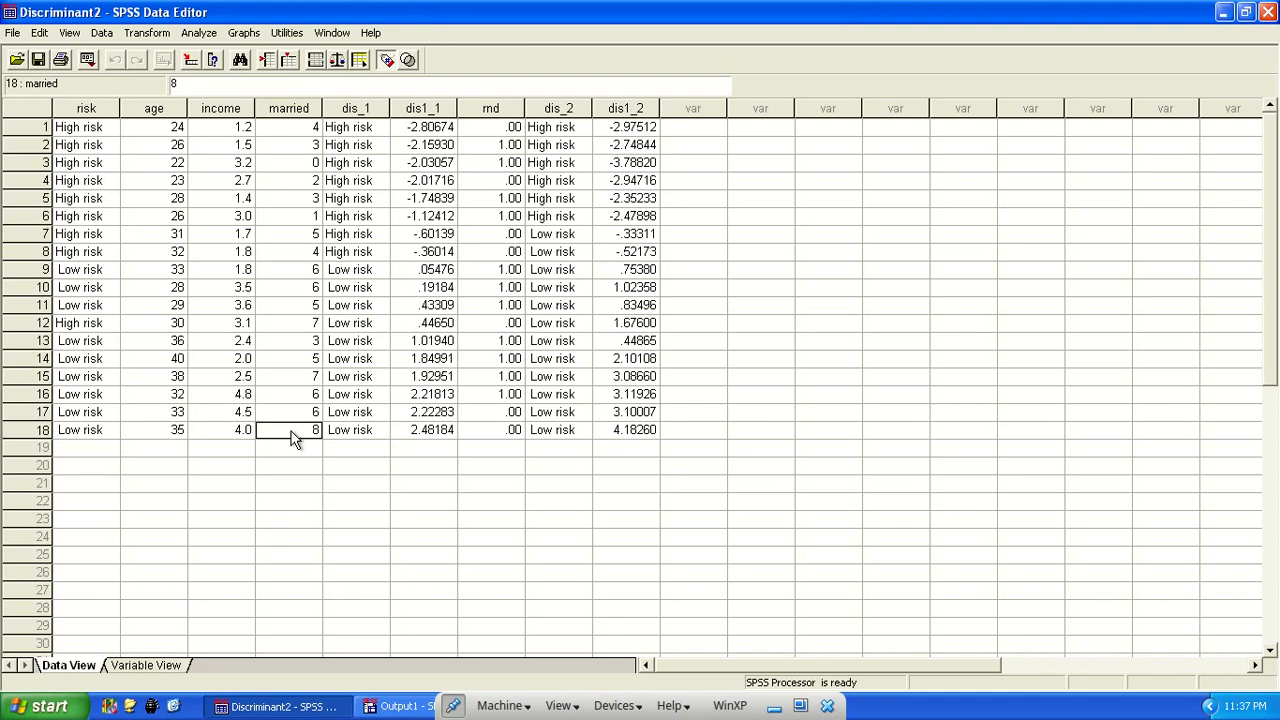
left_click(403, 707)
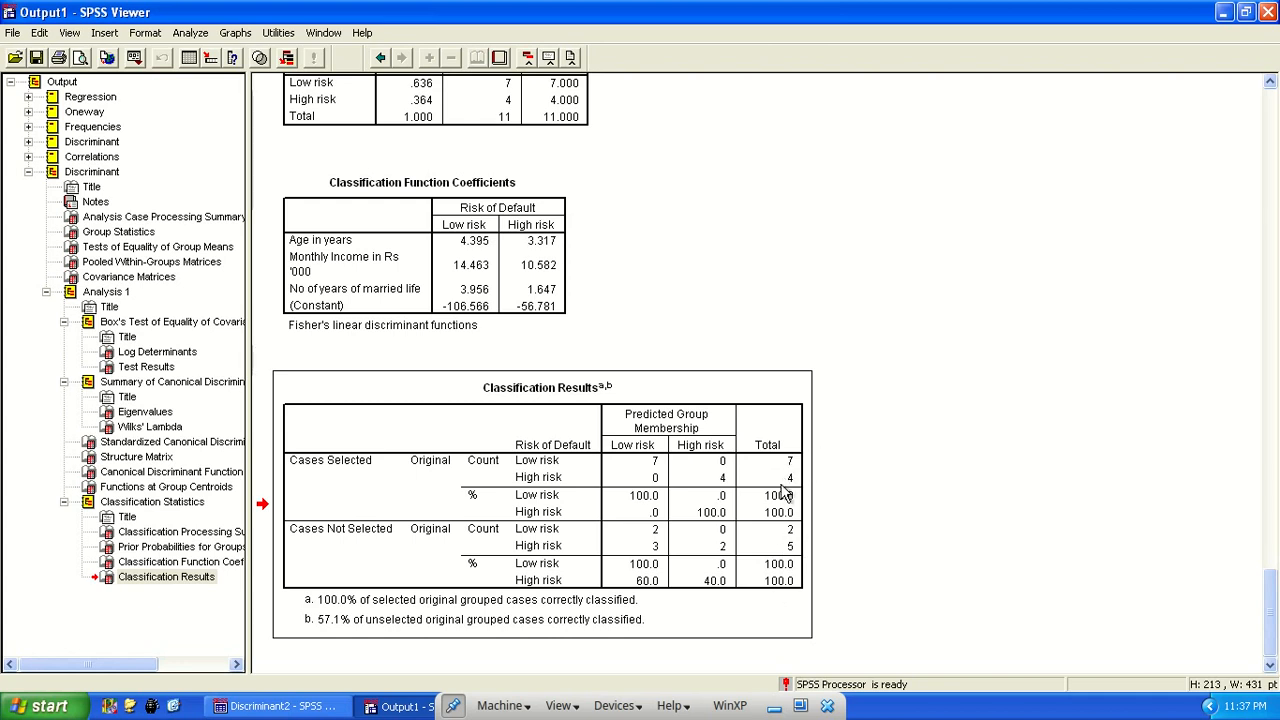
- Review how rnd is defined in Compute Variable for the Discriminant2 data, leaving its Bernoulli expression as is
left_click(275, 706)
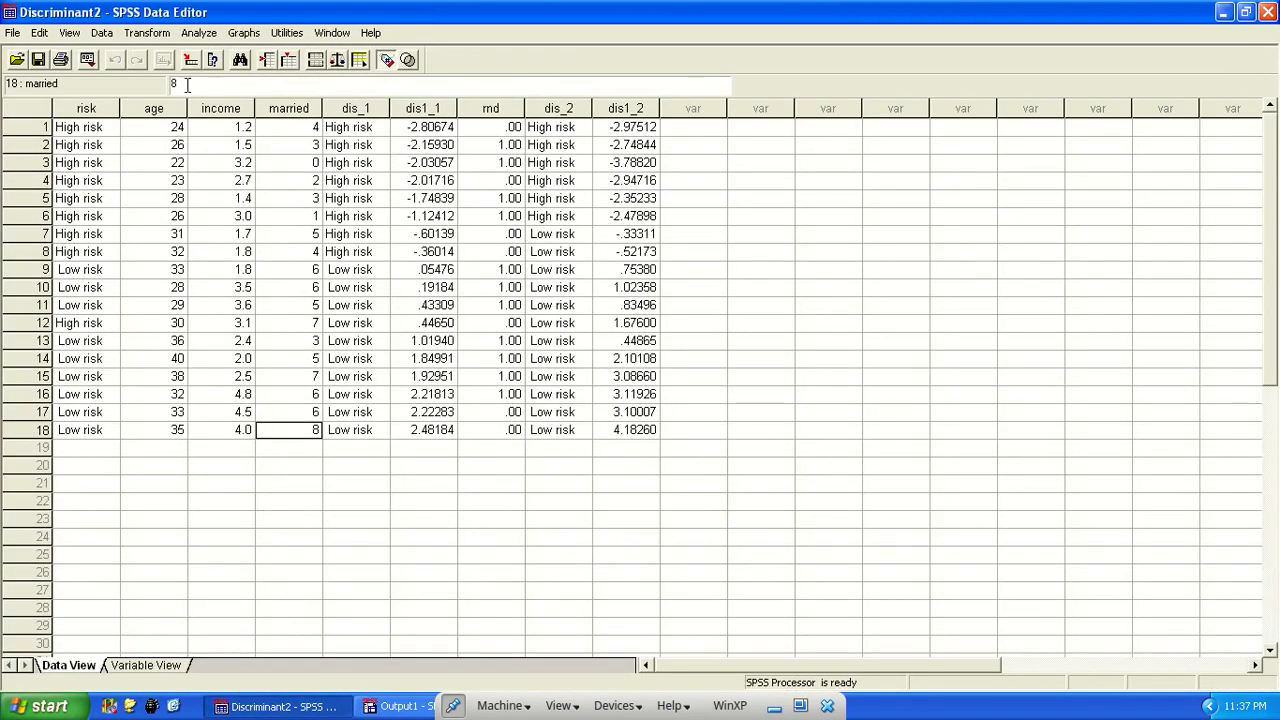
left_click(147, 33)
left_click(155, 51)
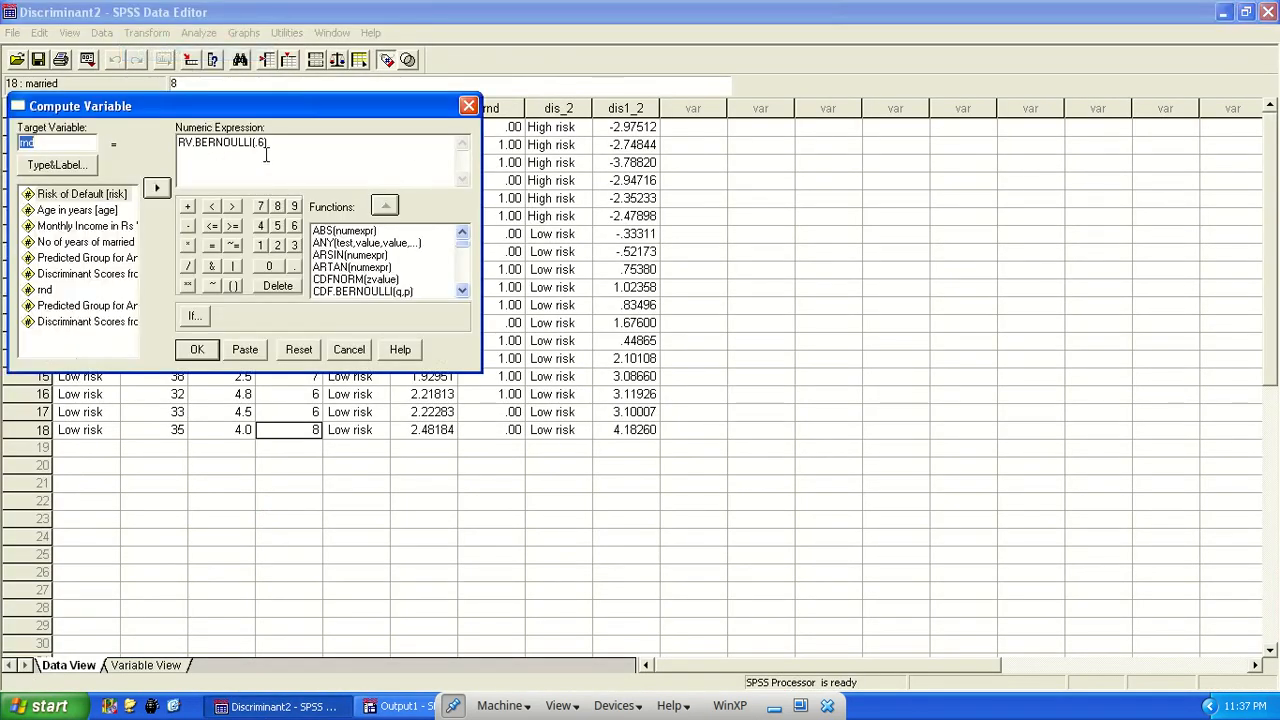
left_click(468, 106)
- Examine the Linear Regression setup for Risk of Default, including its selection variable option, without running it
left_click(199, 33)
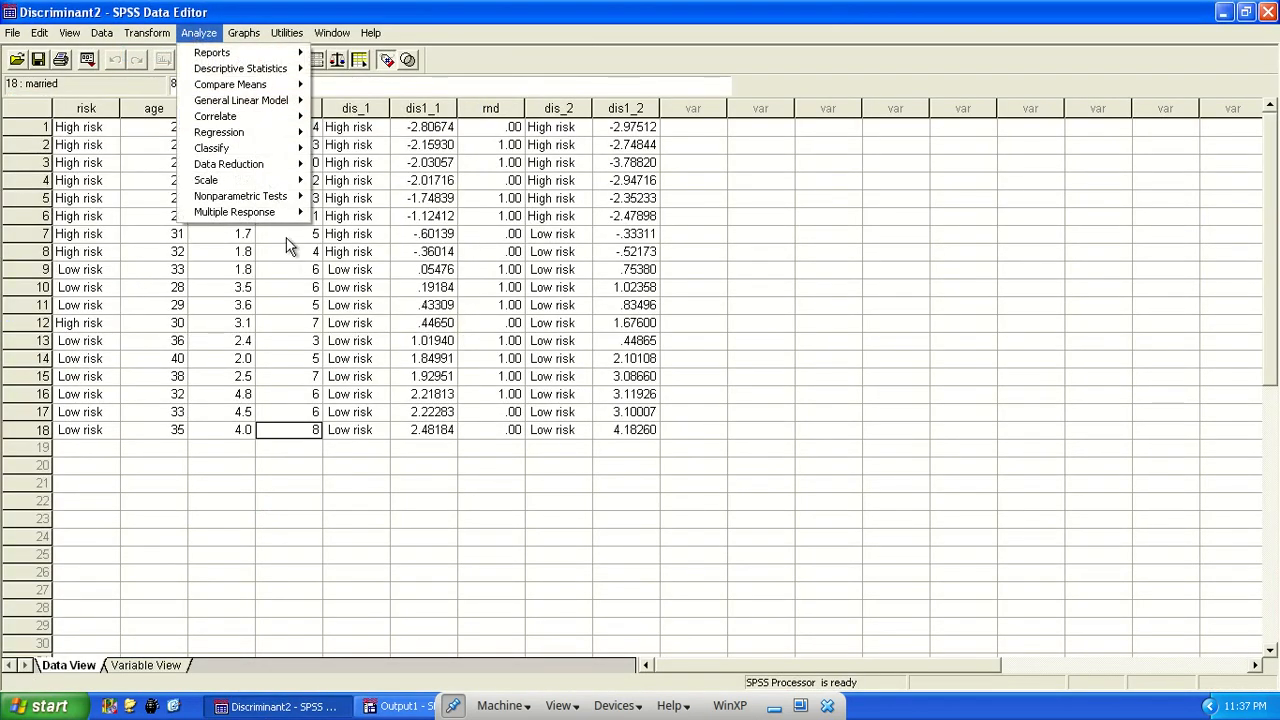
mouse_move(272, 140)
left_click(340, 133)
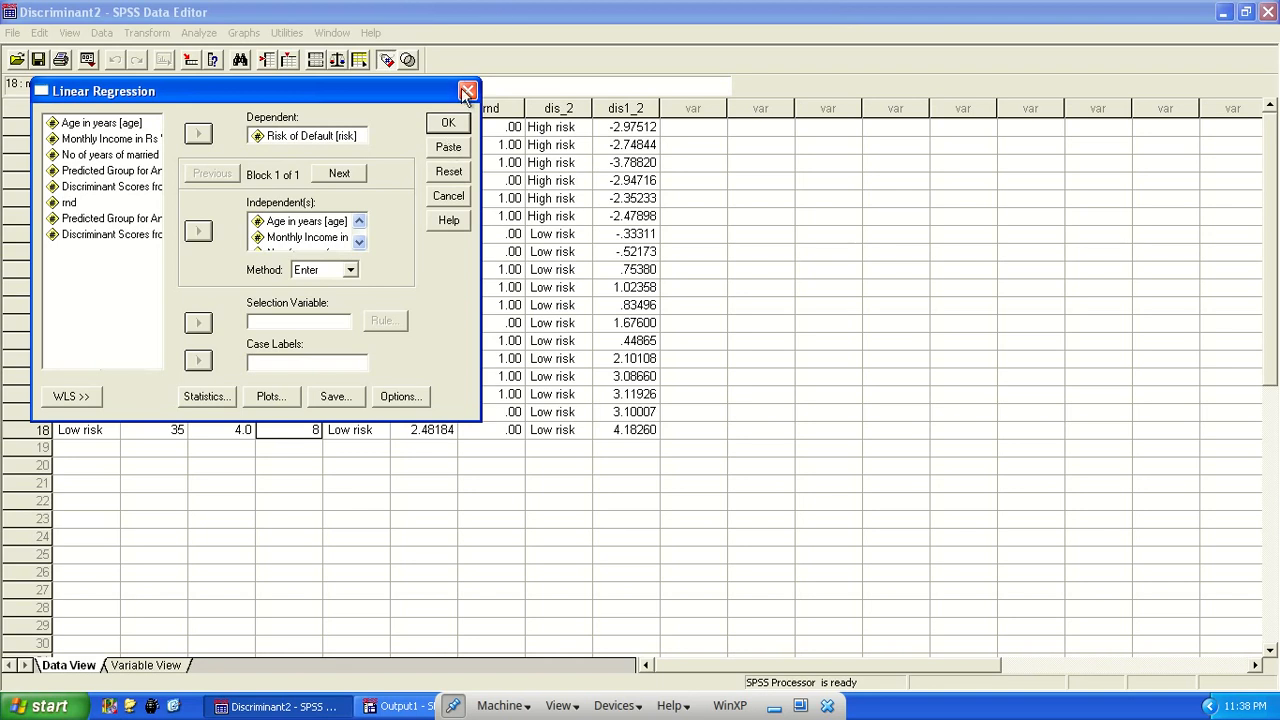
left_click(467, 91)
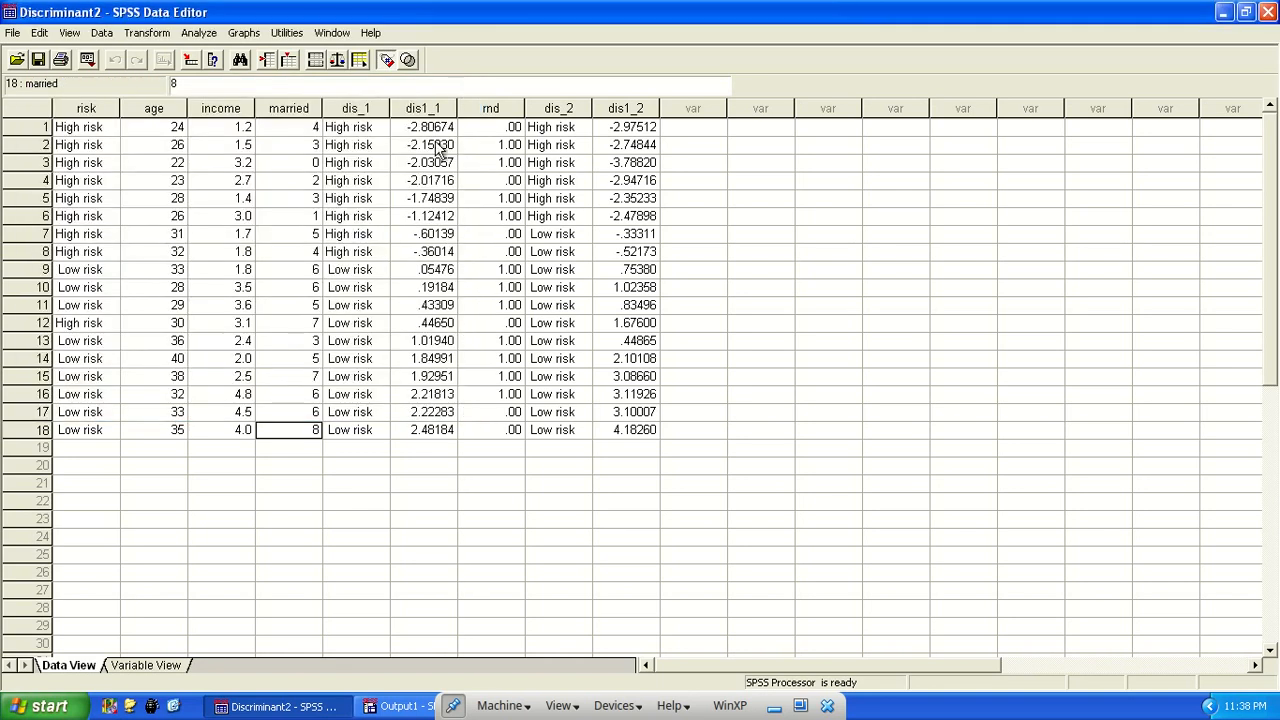
- Rerun the discriminant analysis with the stepwise method, using Wilks' lambda and F values of 3.84 for entry and 2.71 for removal
left_click(400, 706)
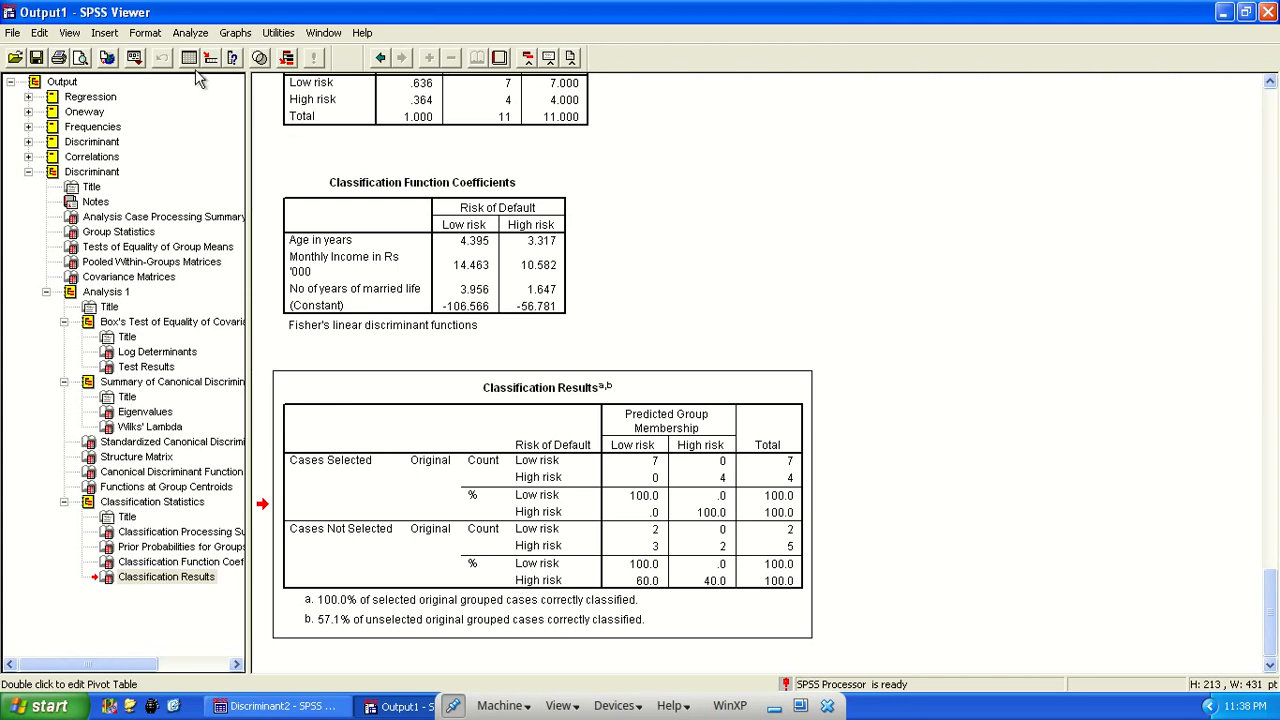
left_click(136, 58)
left_click(183, 77)
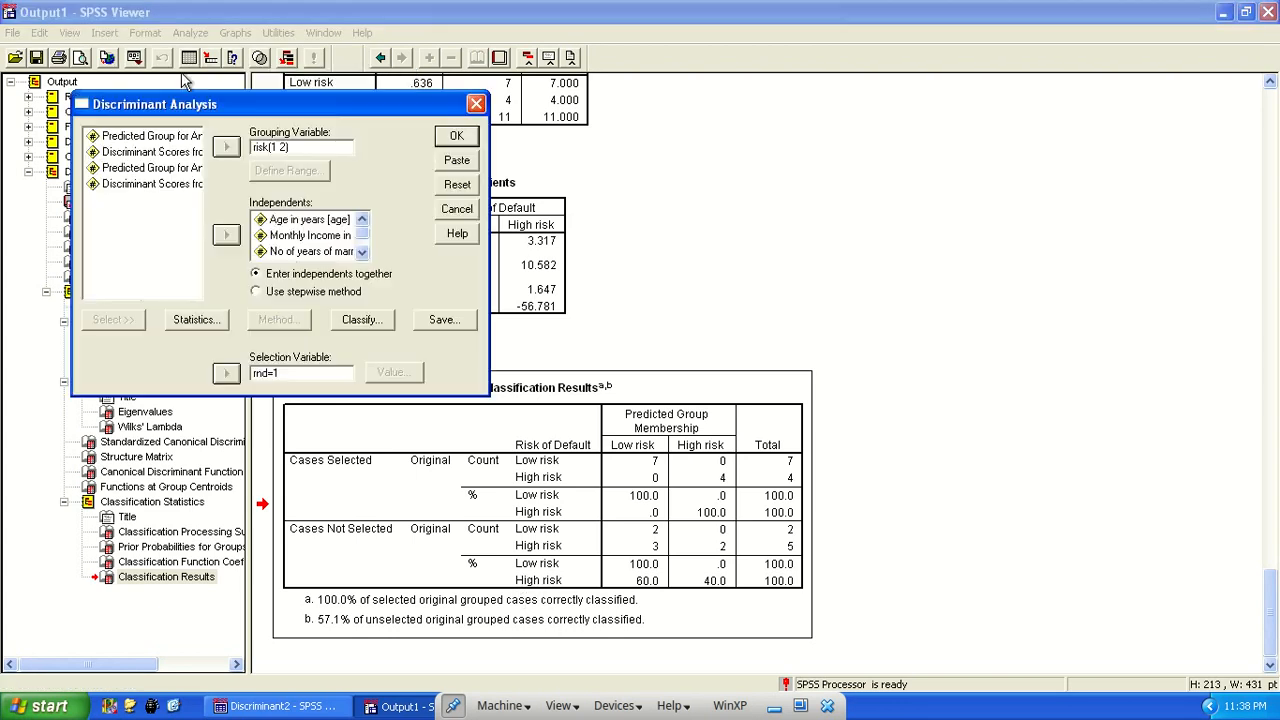
left_click(294, 294)
left_click(282, 320)
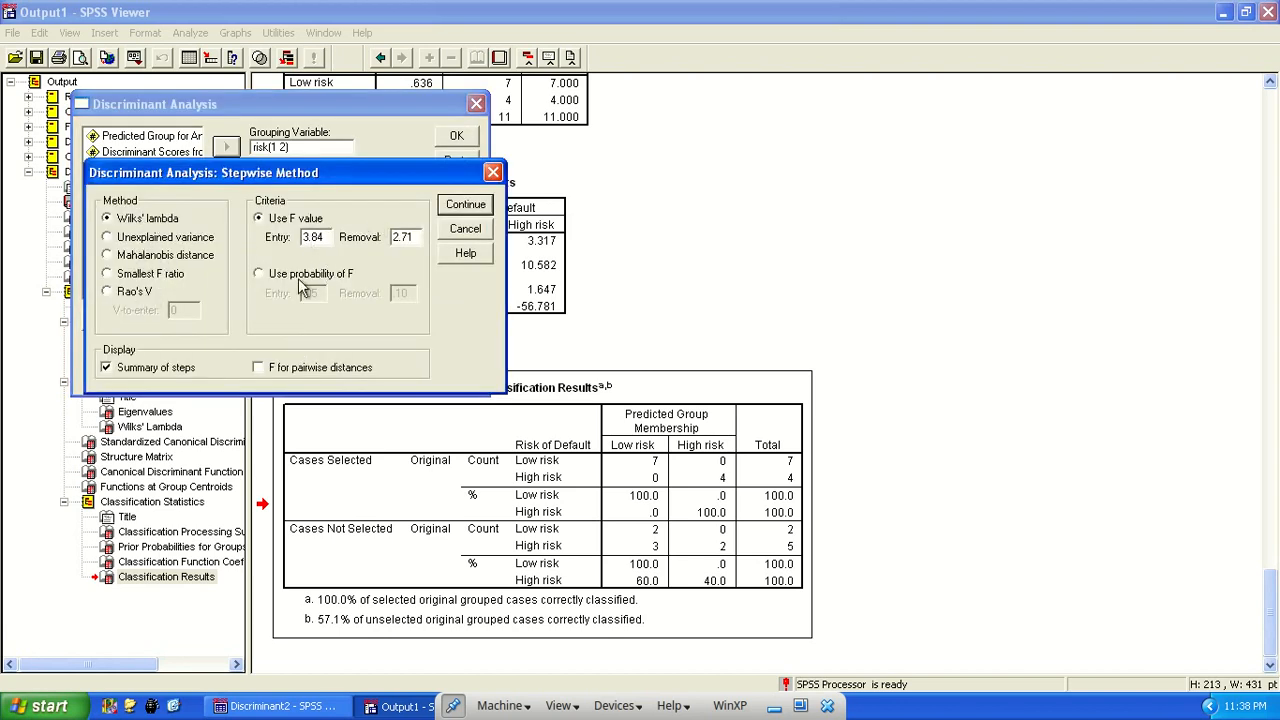
left_click(463, 206)
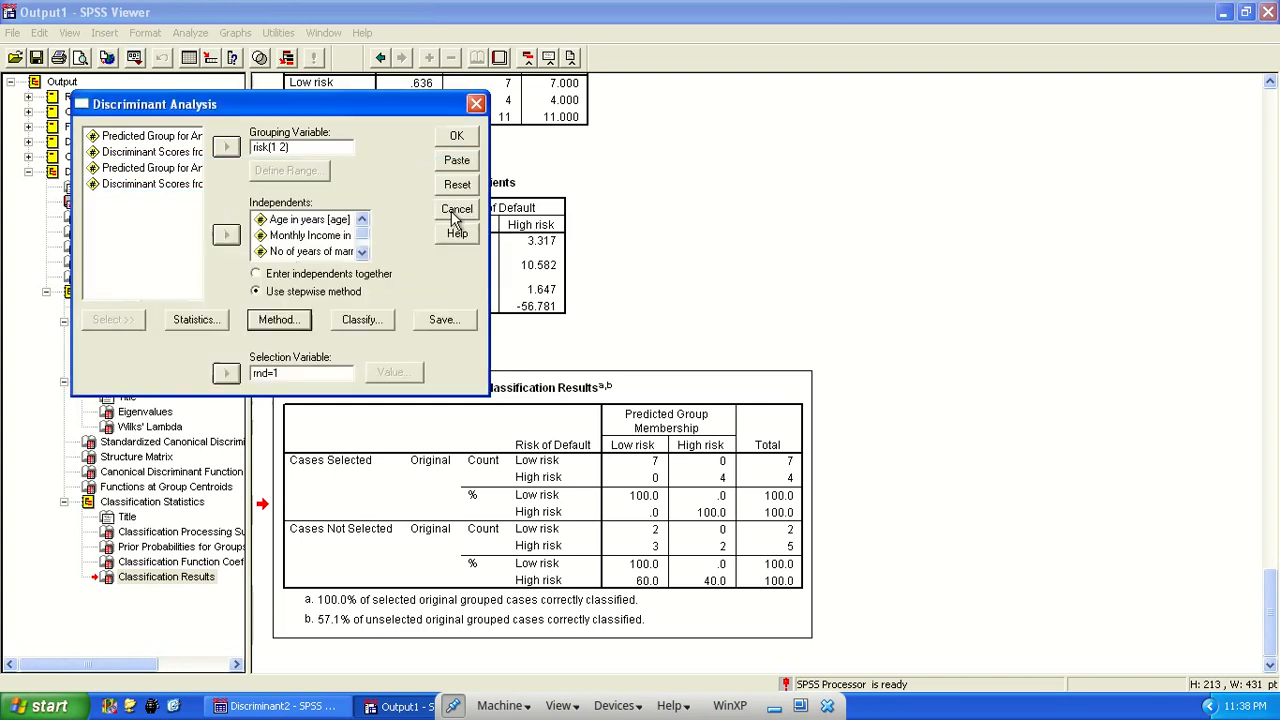
left_click(452, 138)
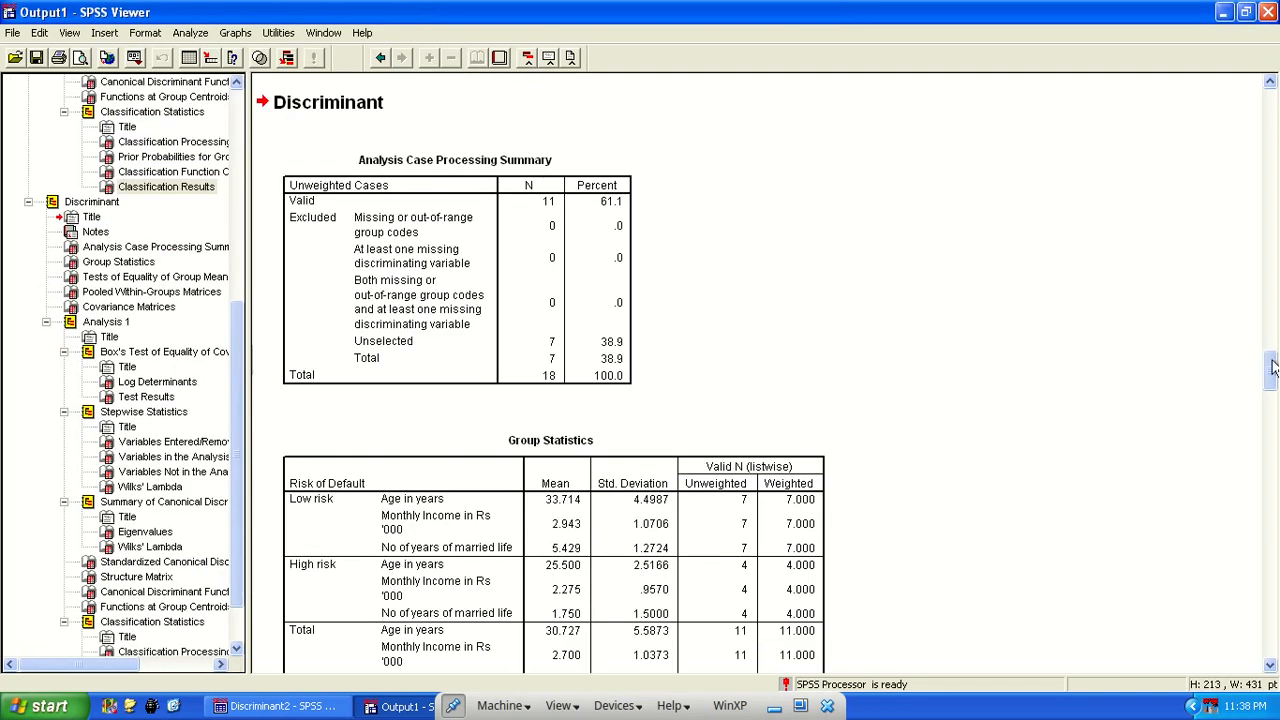
- Examine the Stepwise Statistics tables for the variables entered, kept in and left out of the analysis
left_click_drag(1270, 372, 1270, 487)
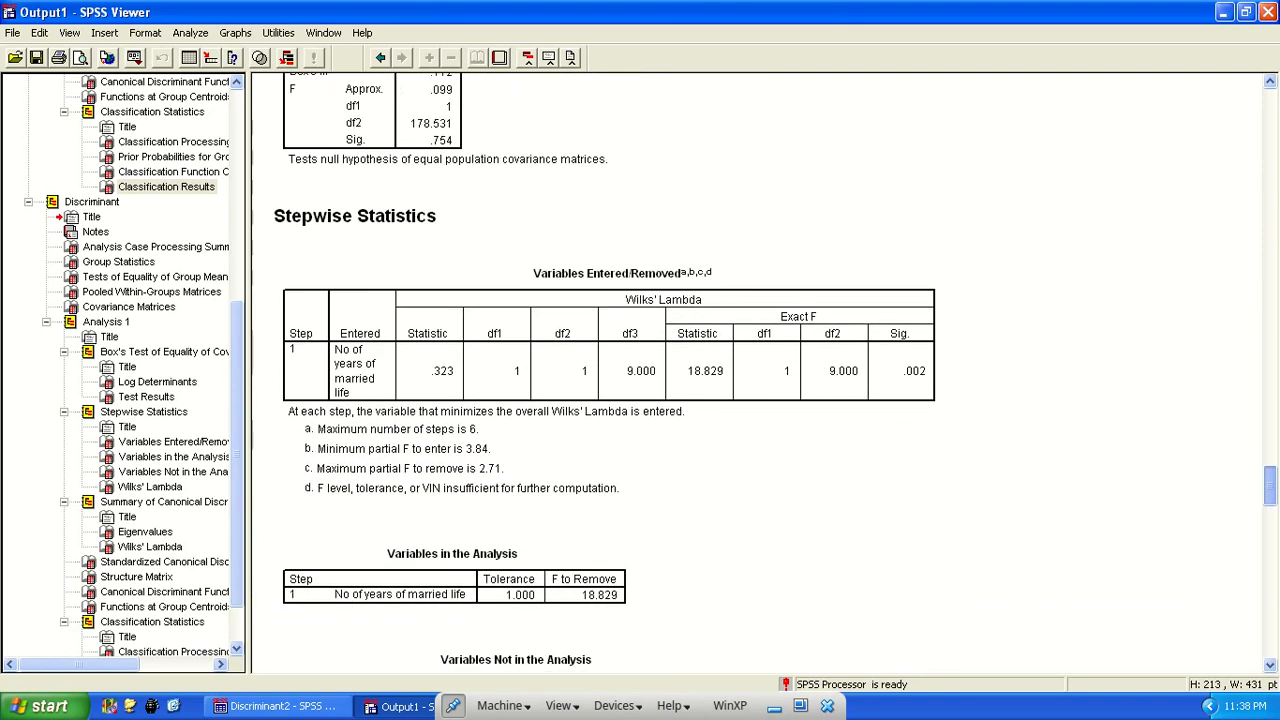
left_click(706, 371)
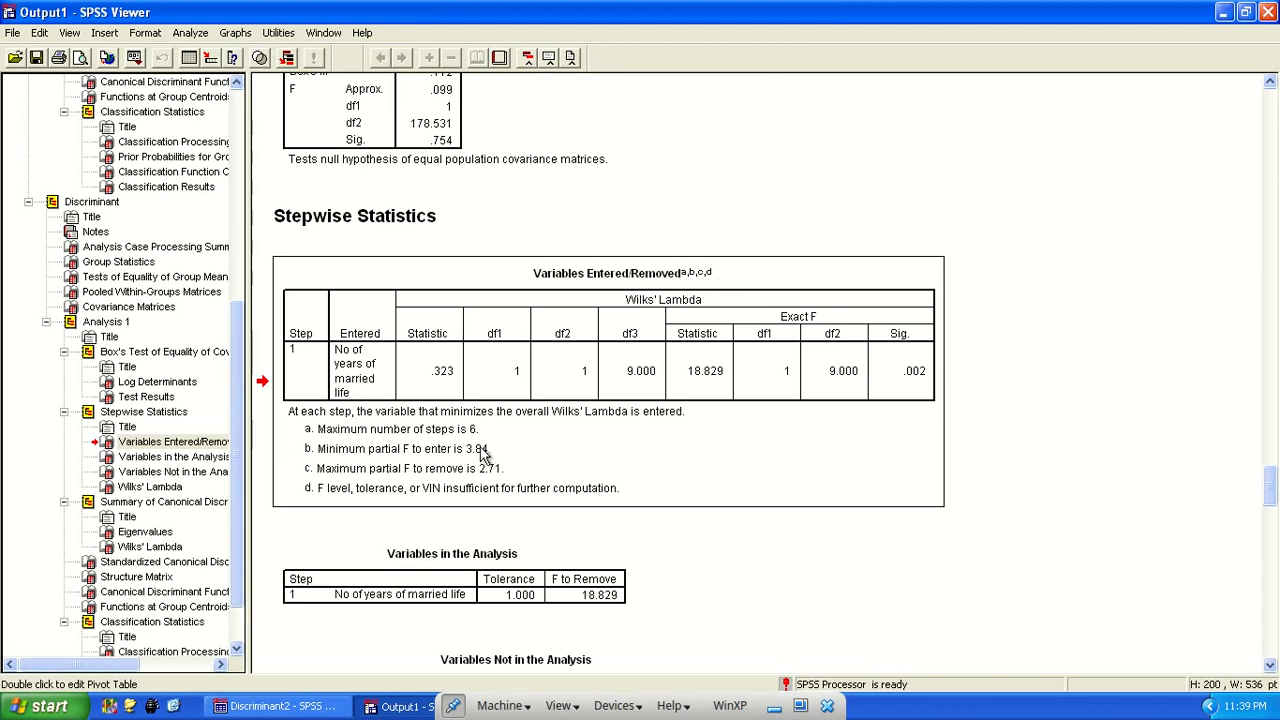
left_click(507, 585)
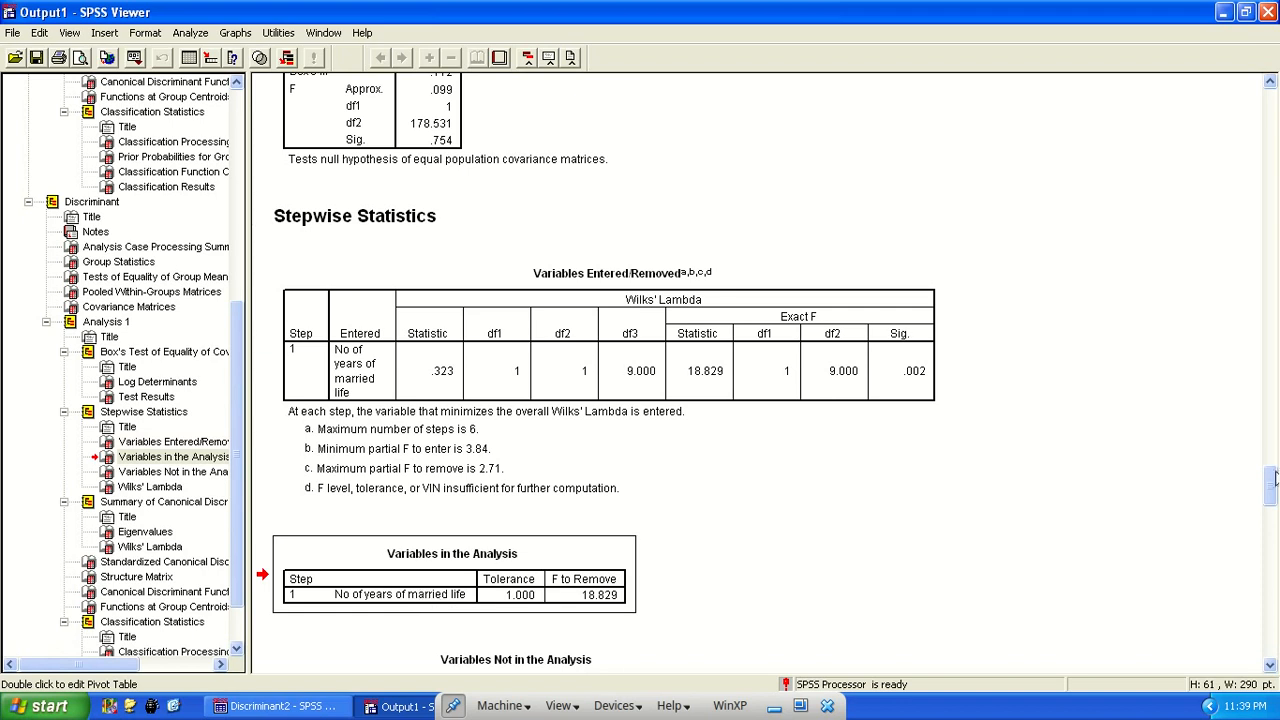
left_click_drag(1270, 471, 1270, 512)
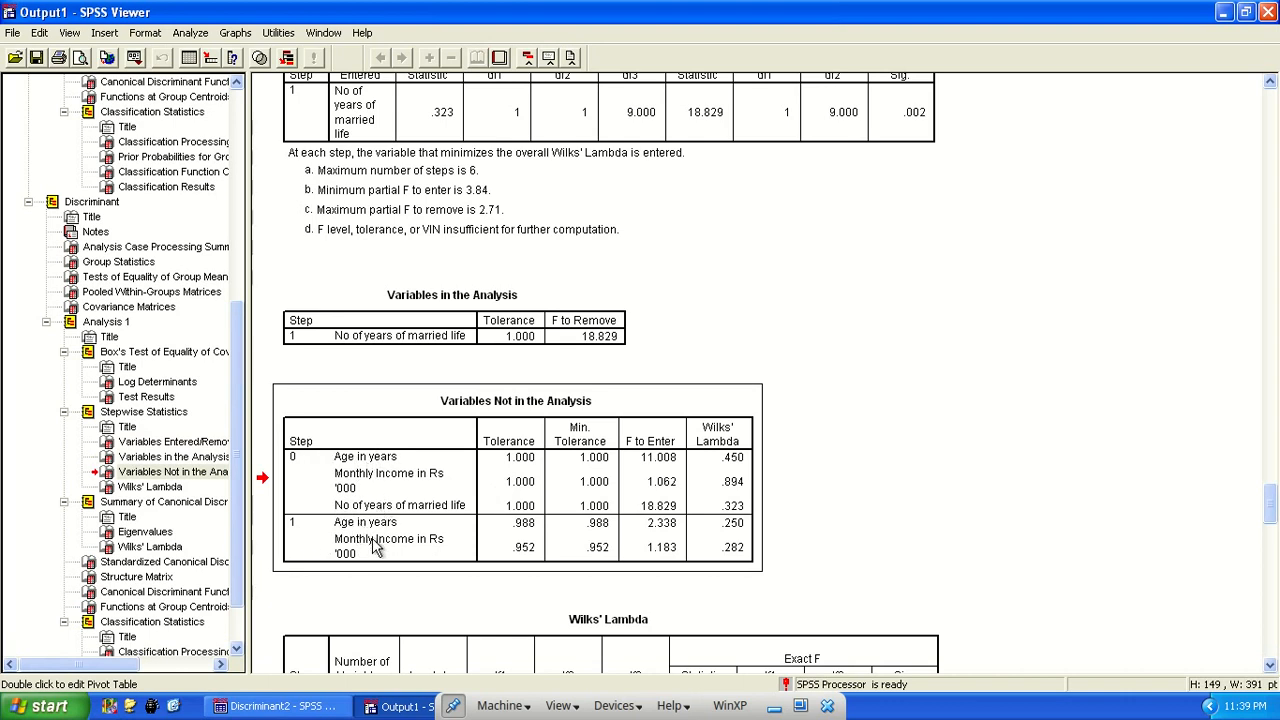
left_click_drag(1270, 512, 1270, 527)
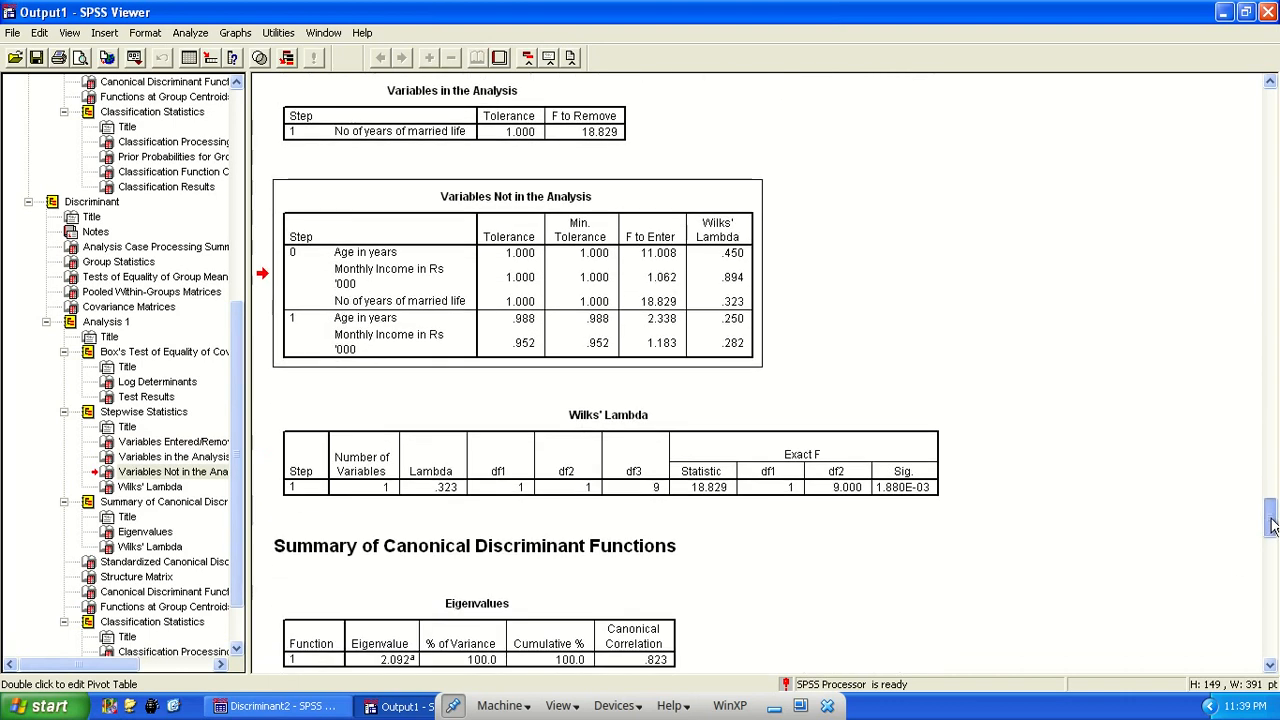
scroll(1271, 527, "down", 1)
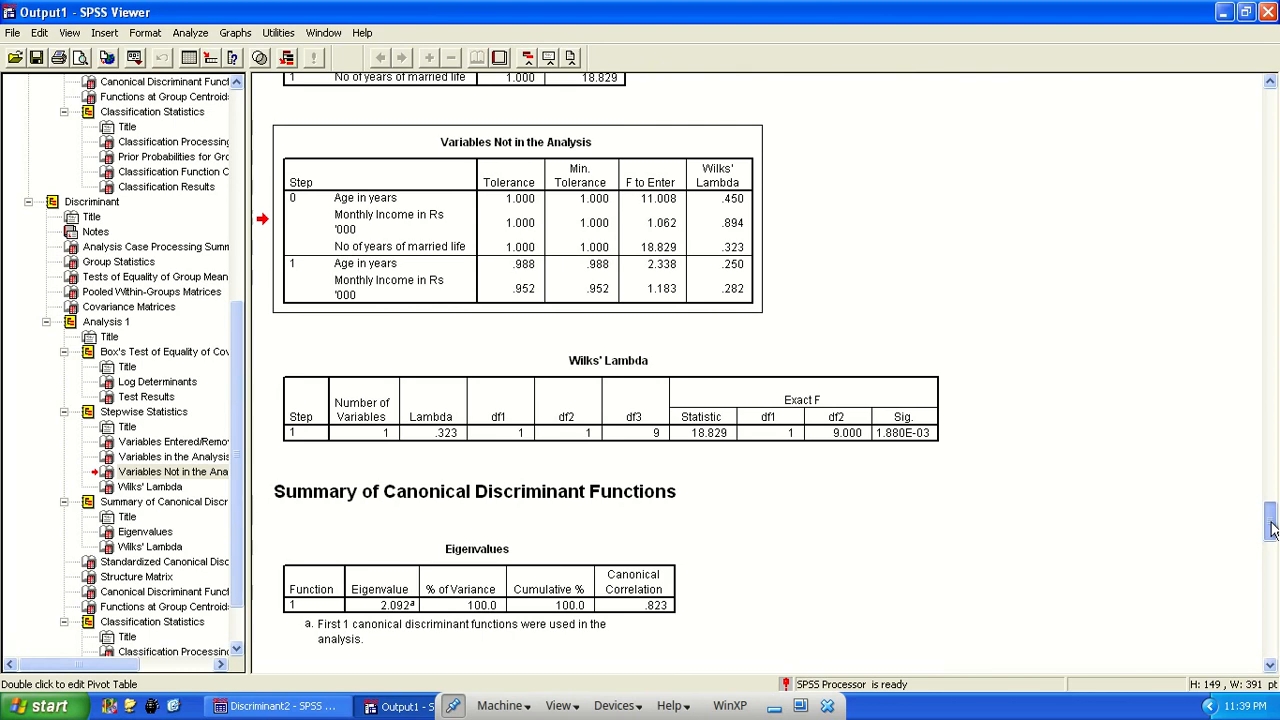
scroll(1272, 530, "up", 2)
left_click(429, 174)
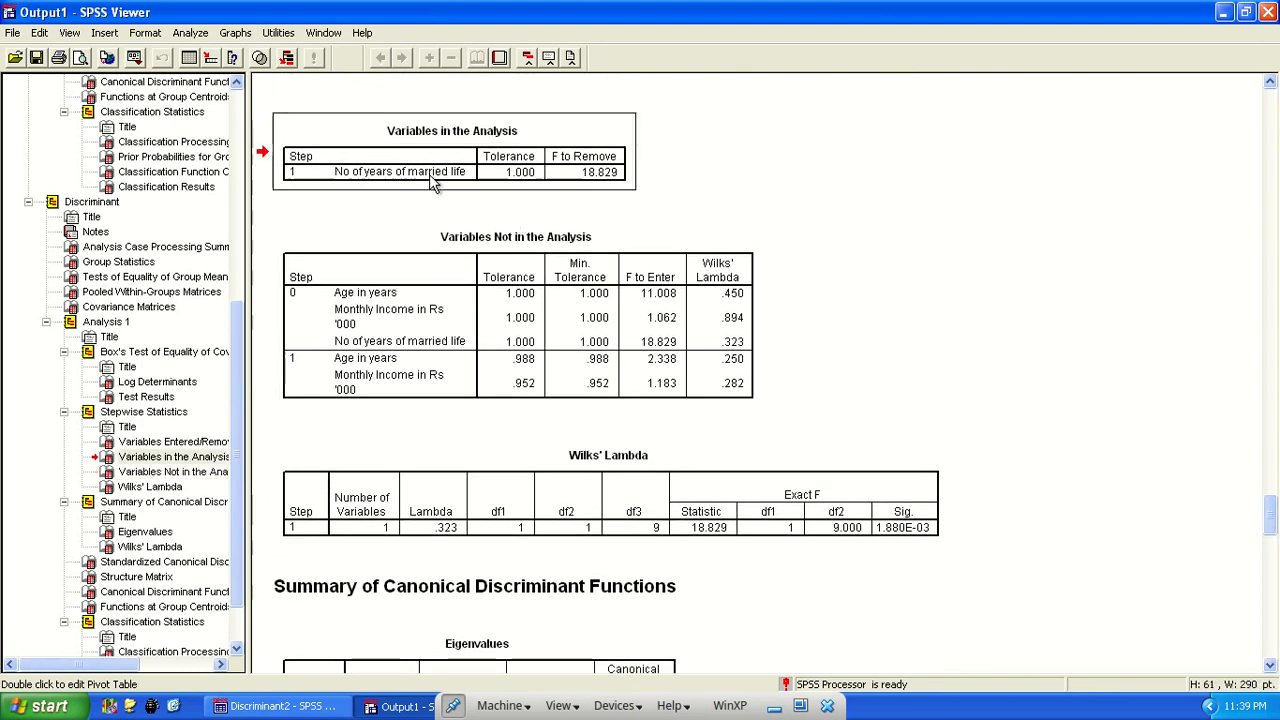
- Examine the stepwise model's standardized and unstandardized canonical discriminant function coefficients and its group centroids
scroll(1271, 515, "down", 8)
scroll(760, 370, "down", 5)
scroll(404, 295, "down", 1)
scroll(404, 295, "up", 1)
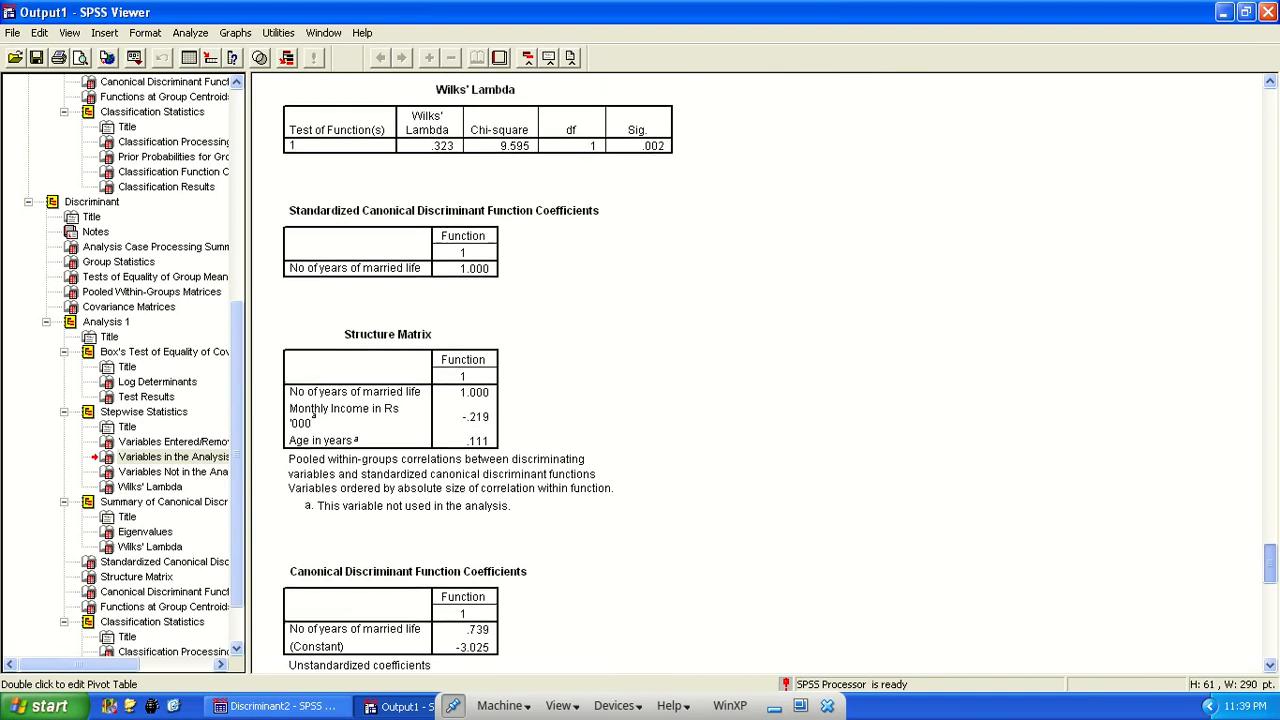
left_click(418, 280)
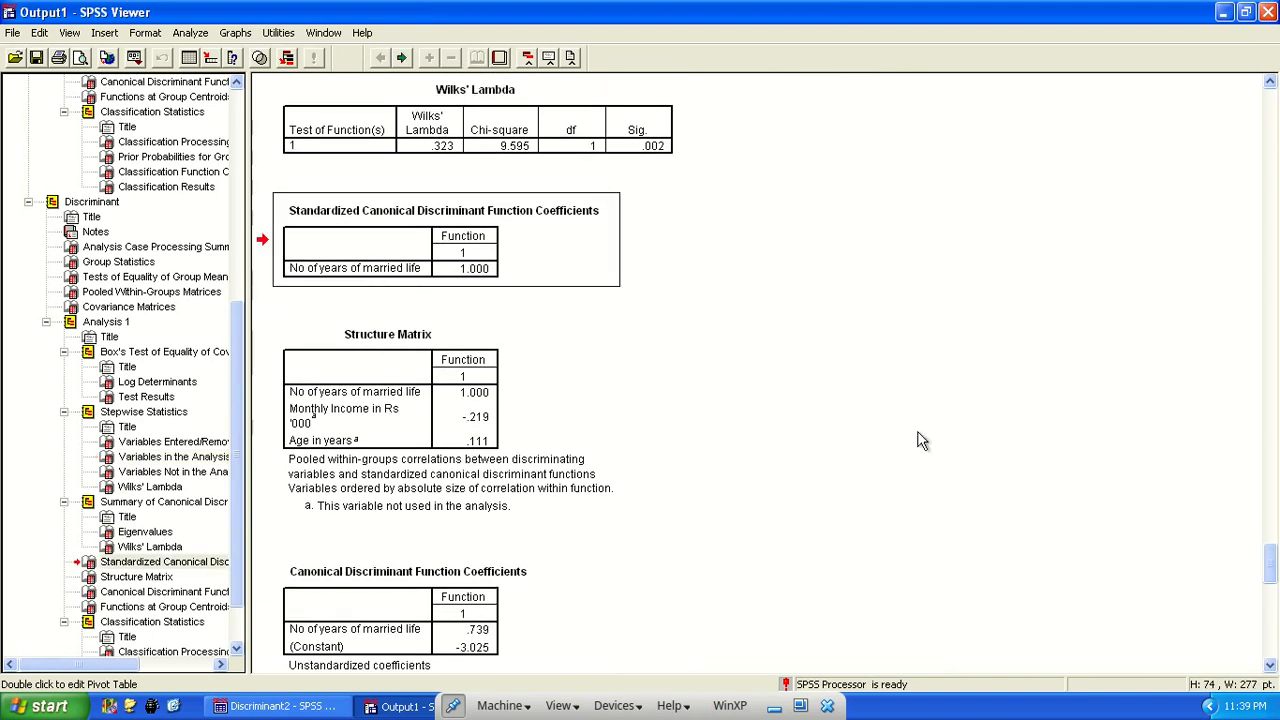
scroll(445, 470, "down", 4)
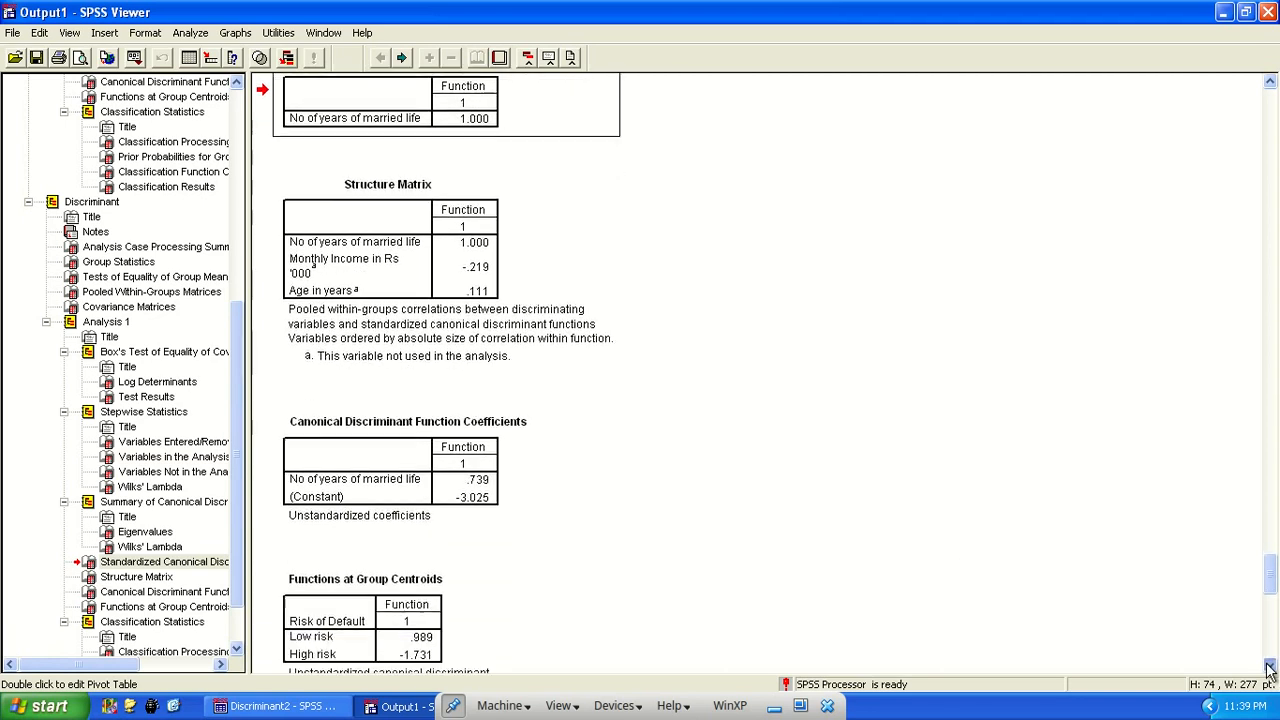
left_click(445, 470)
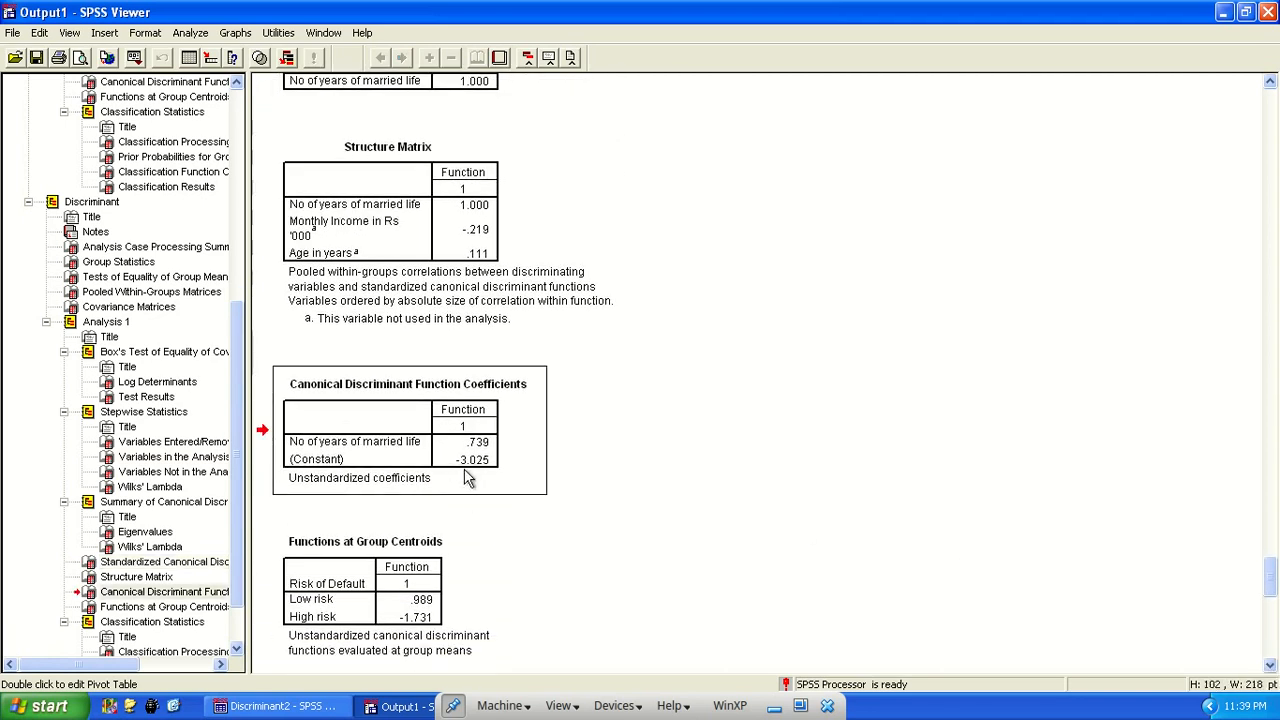
left_click(430, 615)
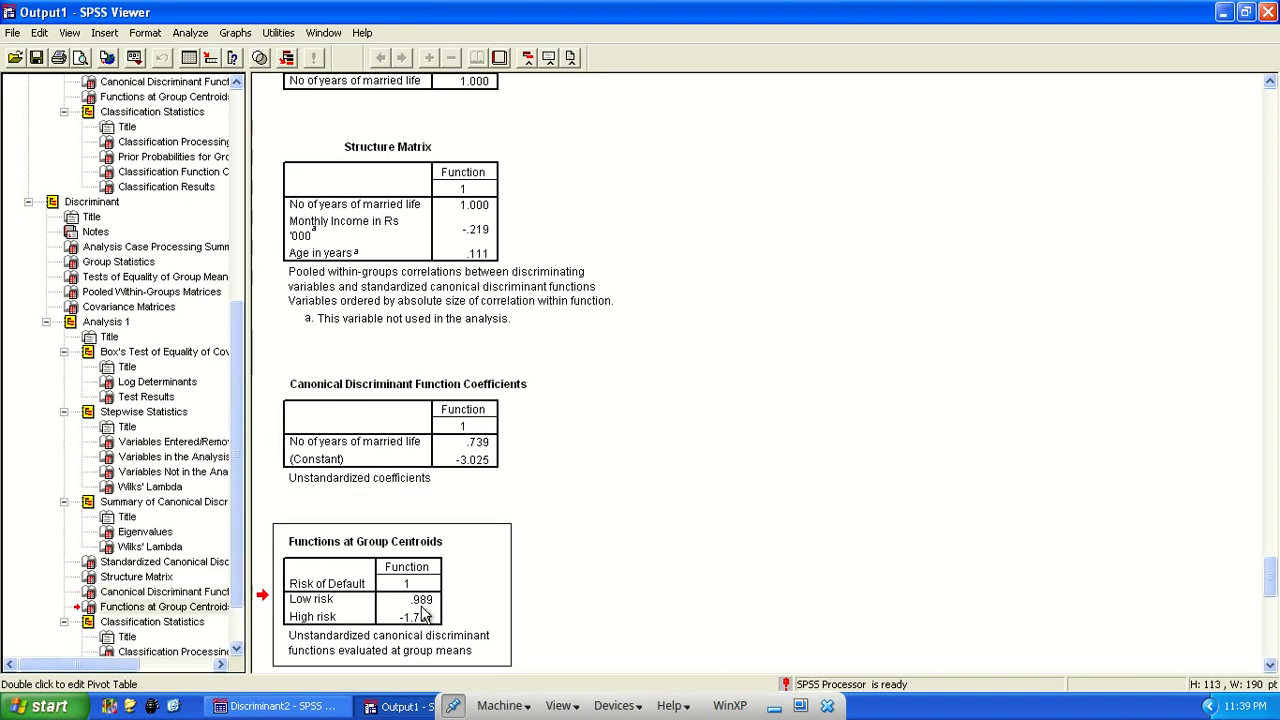
- Examine the stepwise model's Classification Results and its Classification Function Coefficients
scroll(1274, 566, "down", 5)
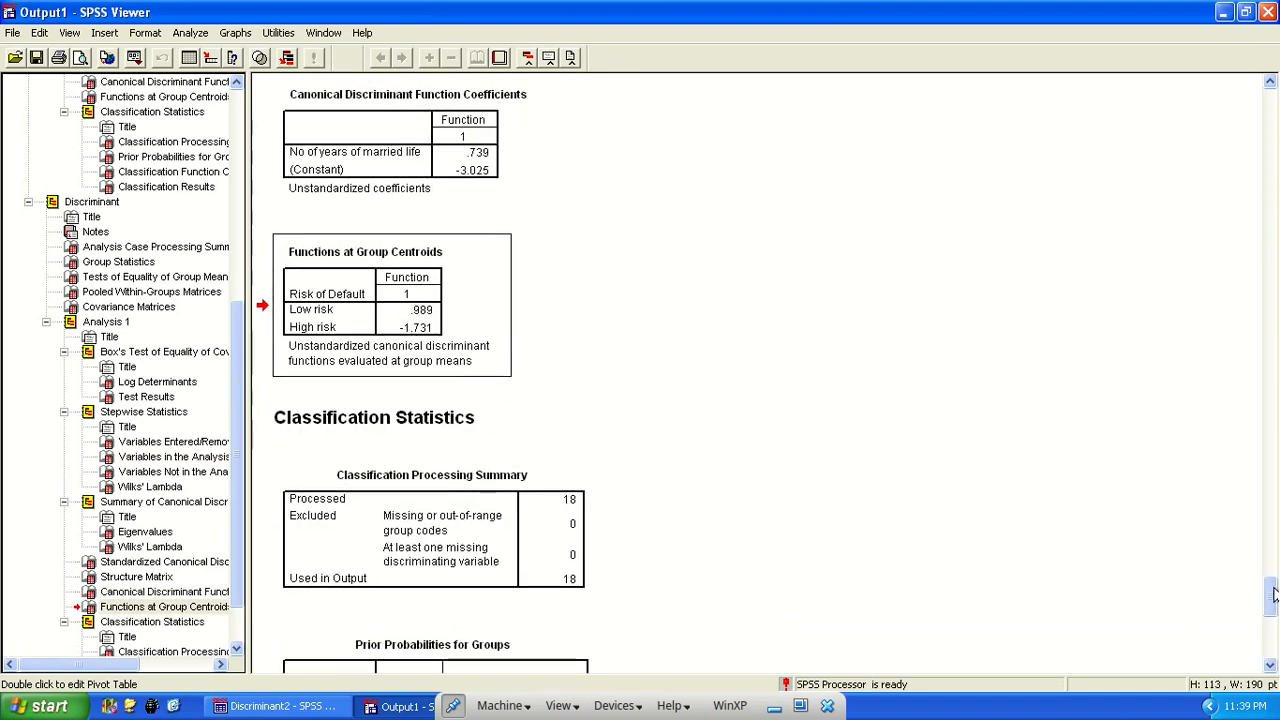
scroll(1274, 596, "down", 10)
left_click(316, 620)
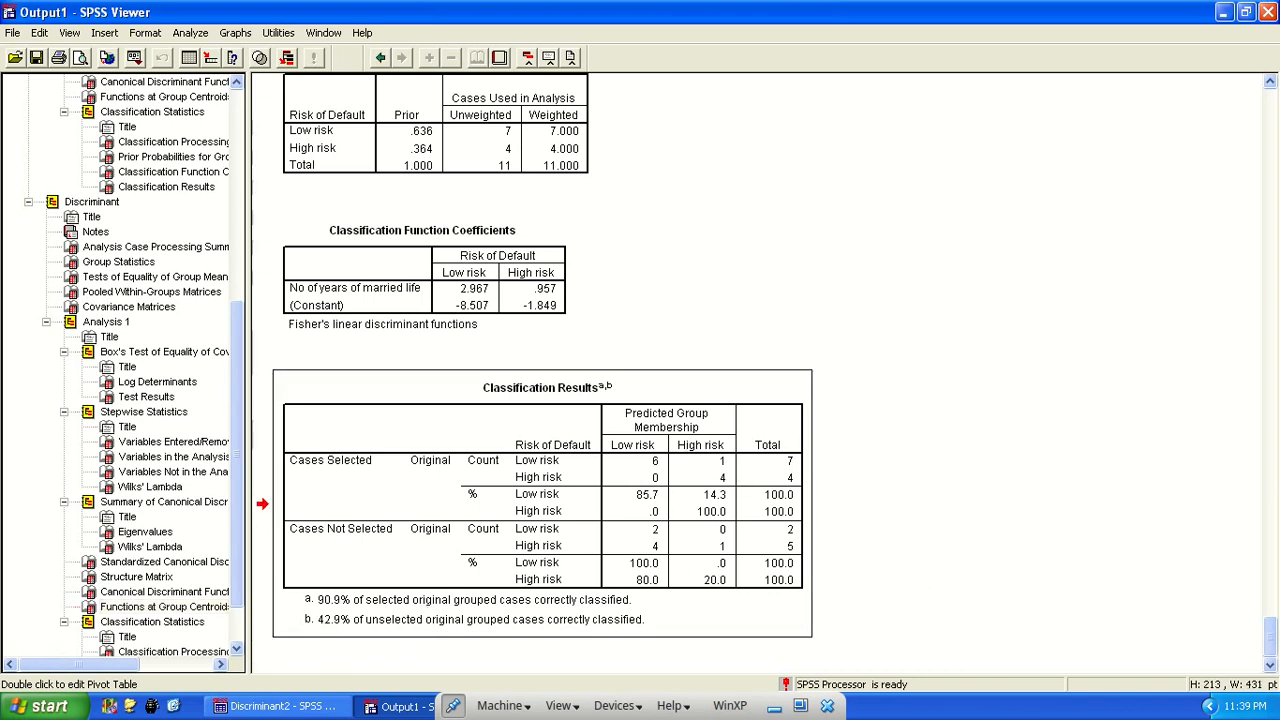
mouse_move(1274, 632)
left_mouse_down()
mouse_move(1273, 472)
mouse_move(1273, 636)
left_mouse_up()
left_click(440, 290)
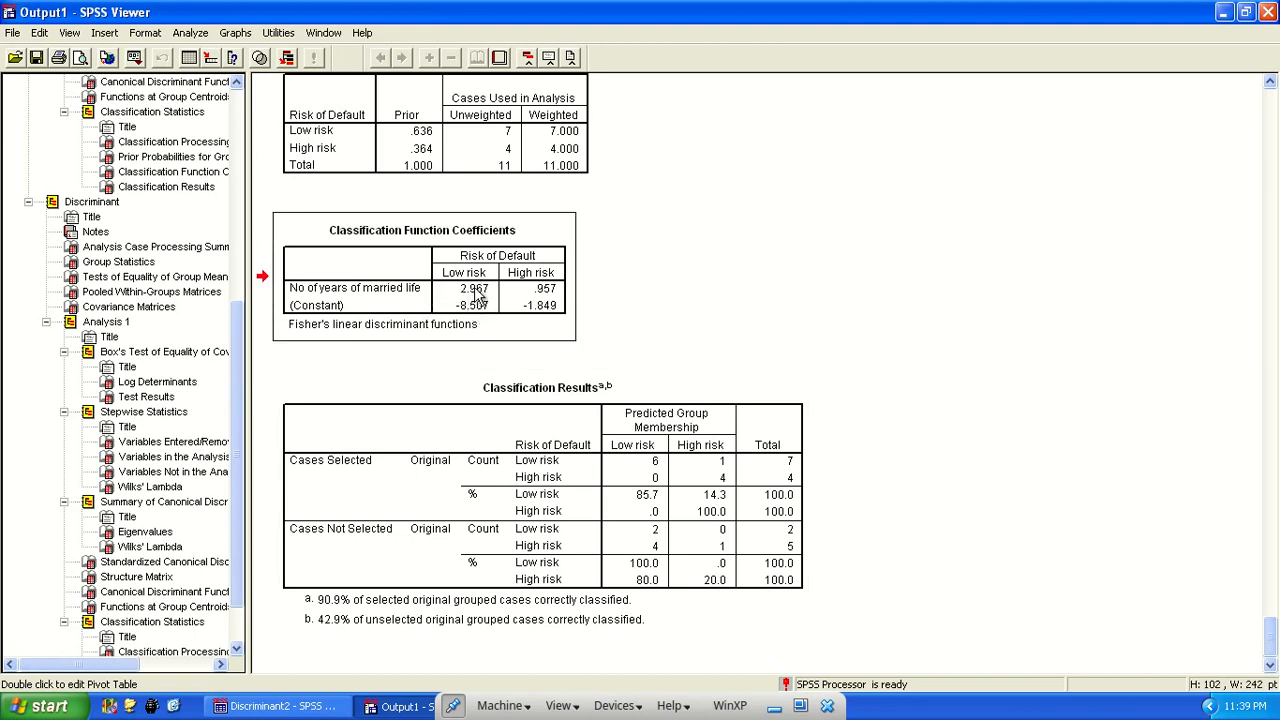
- In the Discriminant2 data's discriminant setup, deselect saving predicted group membership and discriminant scores, and close it without running
left_click(282, 706)
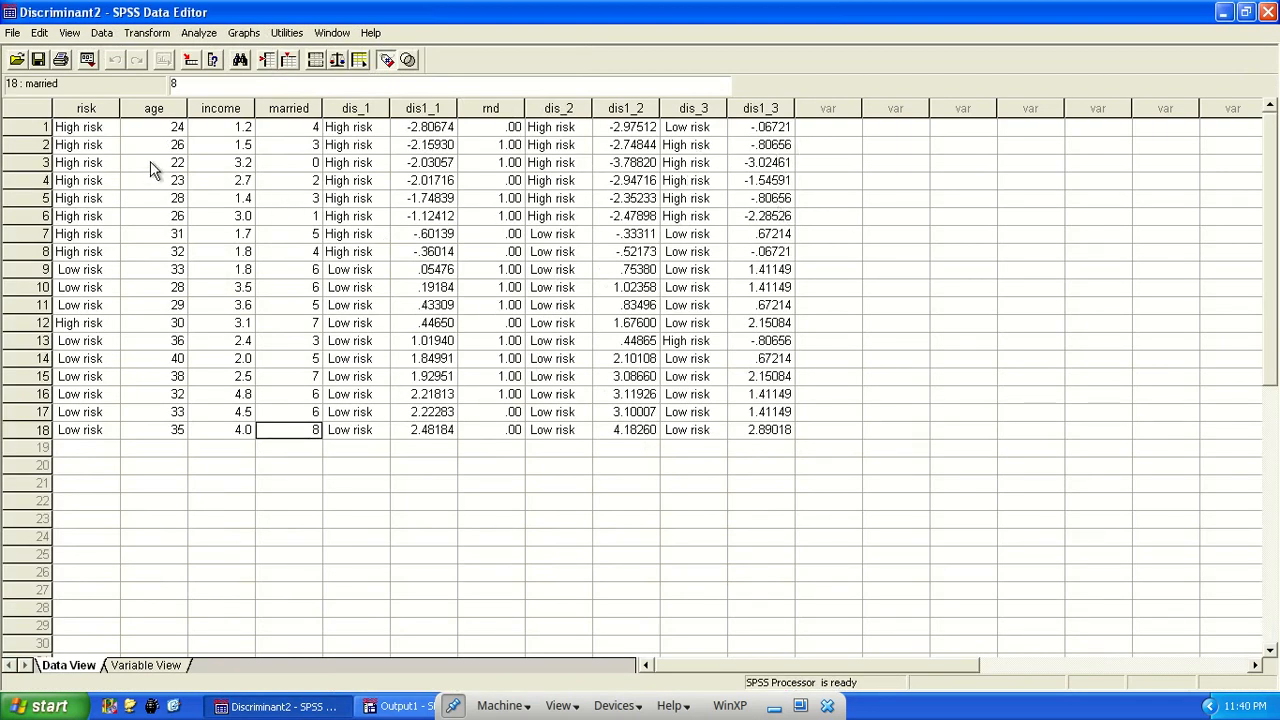
left_click(87, 60)
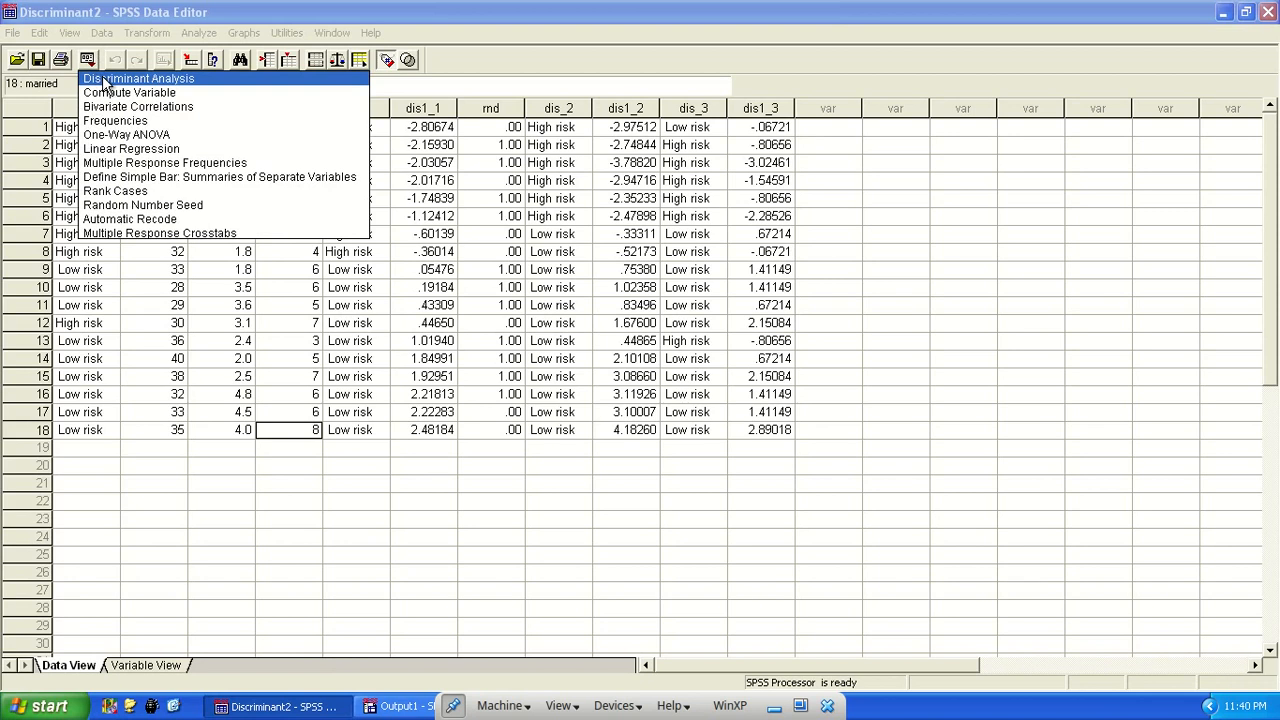
left_click(120, 79)
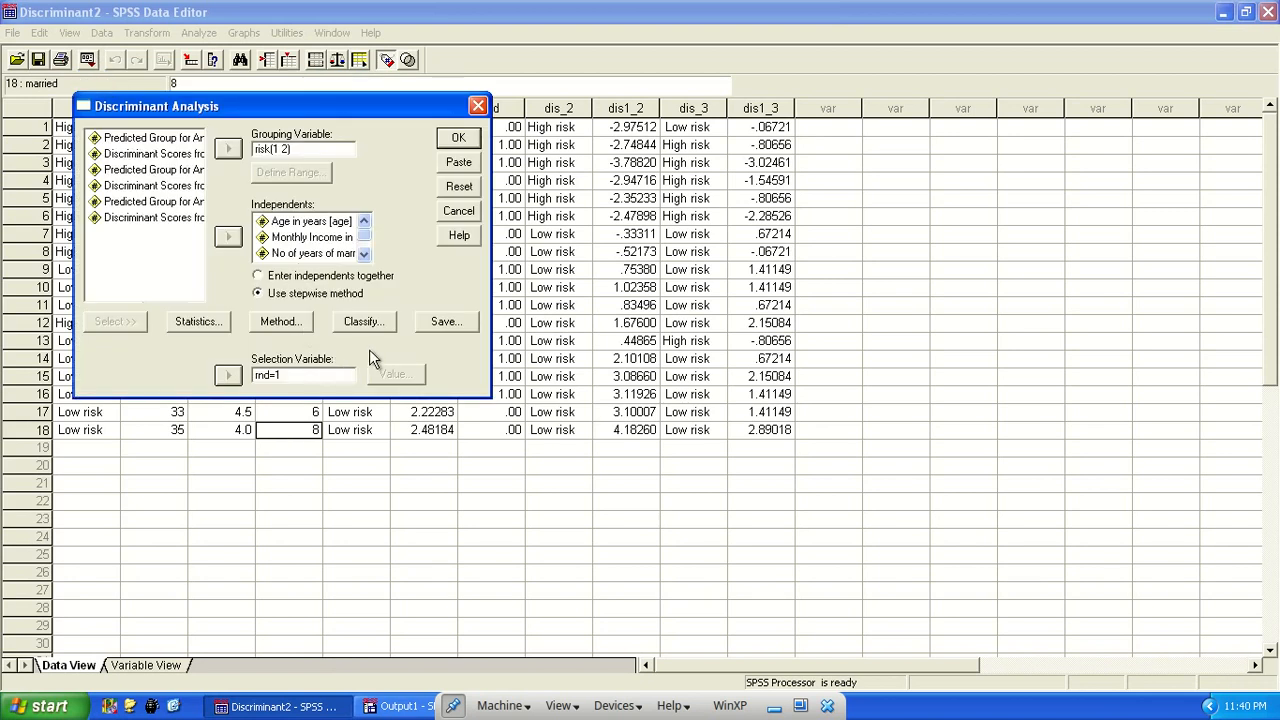
left_click(444, 321)
left_click(238, 204)
left_click(238, 222)
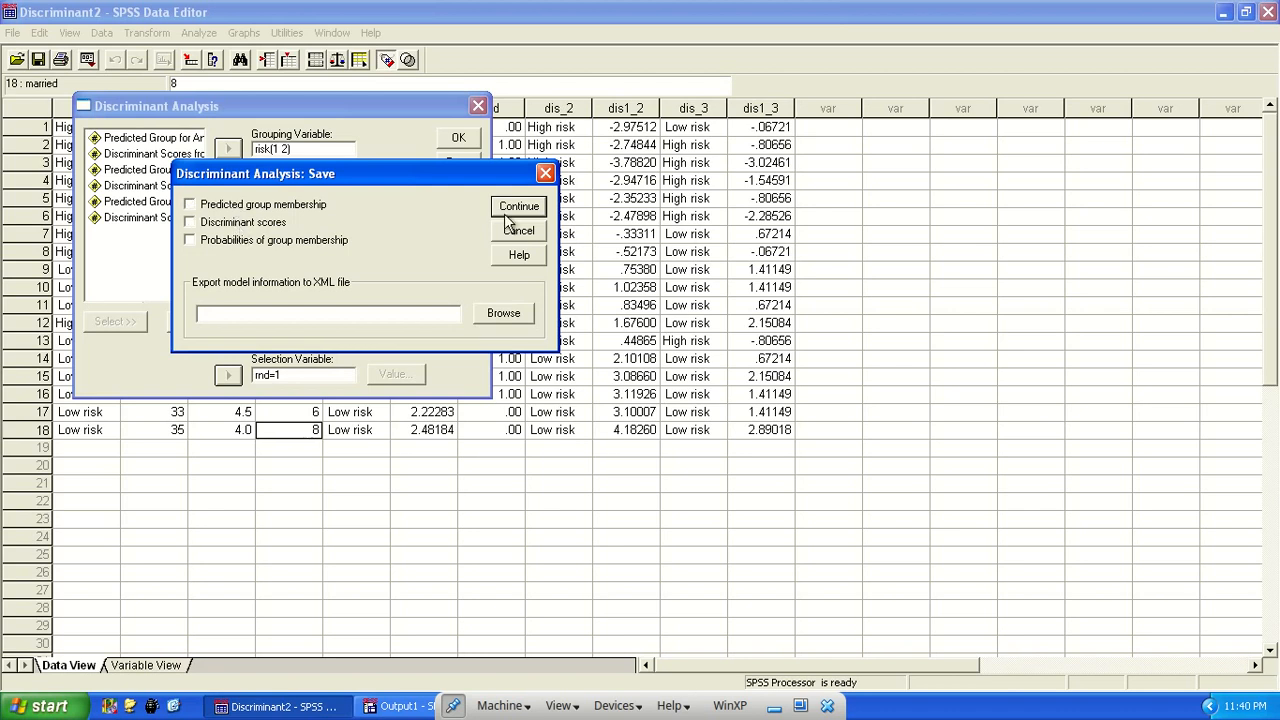
left_click(516, 207)
left_click(478, 106)
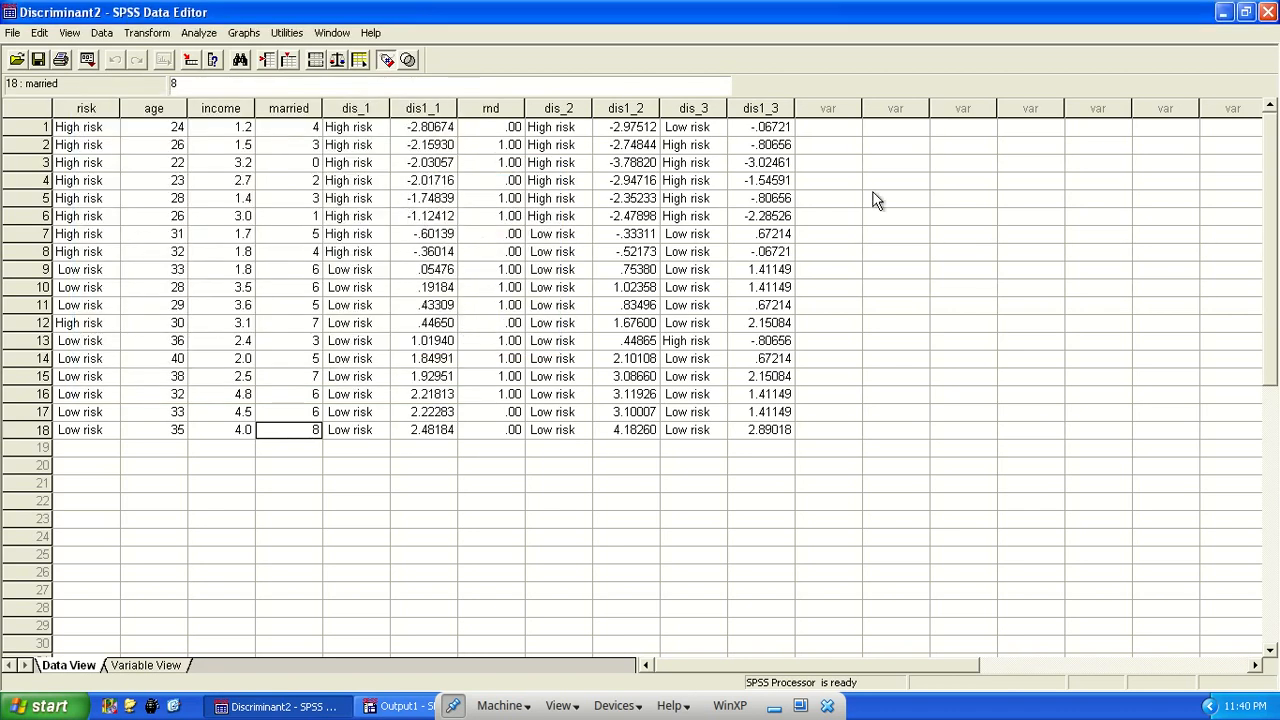
- Delete the variables dis_1 through dis1_3, including rnd, from the Discriminant2 data
left_click_drag(366, 108, 753, 109)
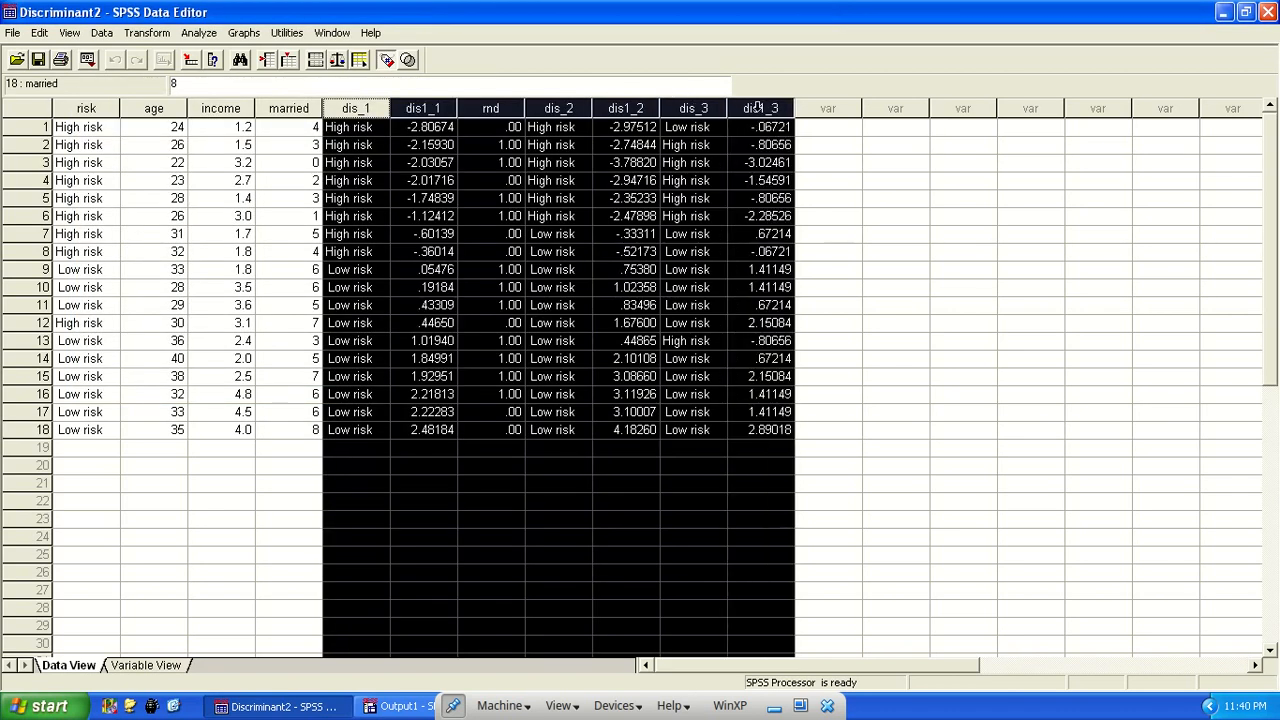
right_click(753, 109)
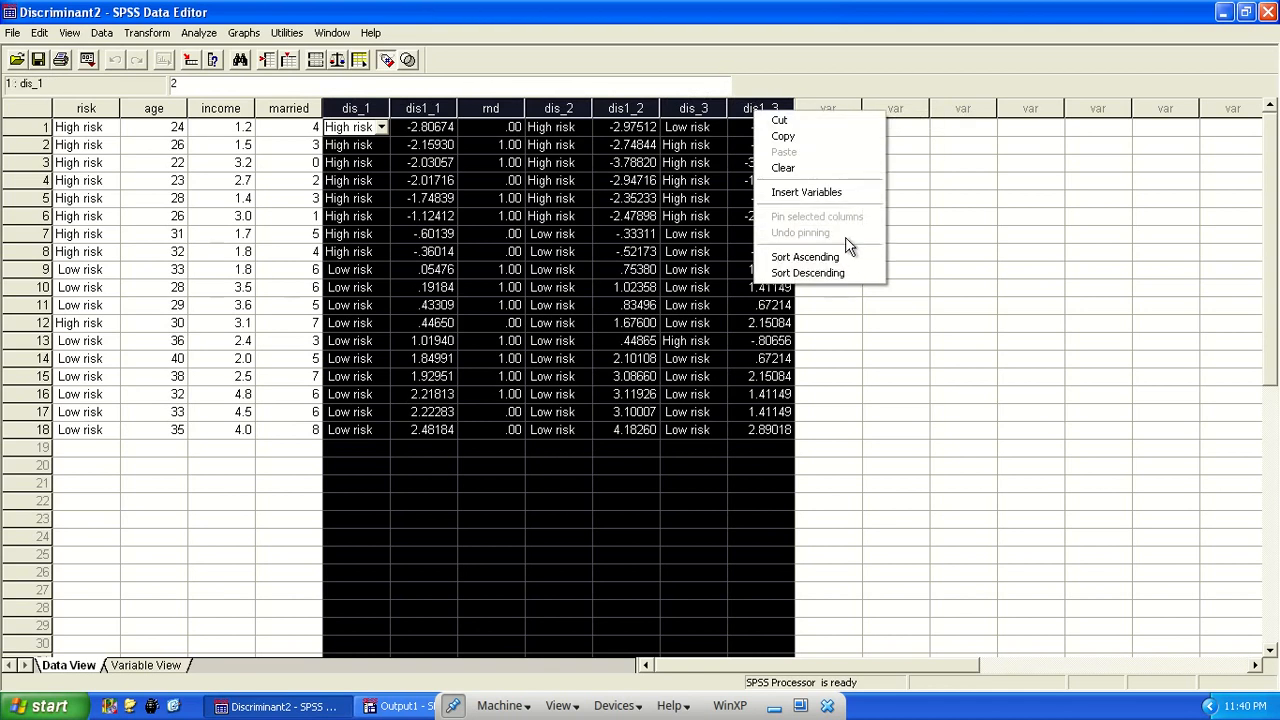
left_click(801, 167)
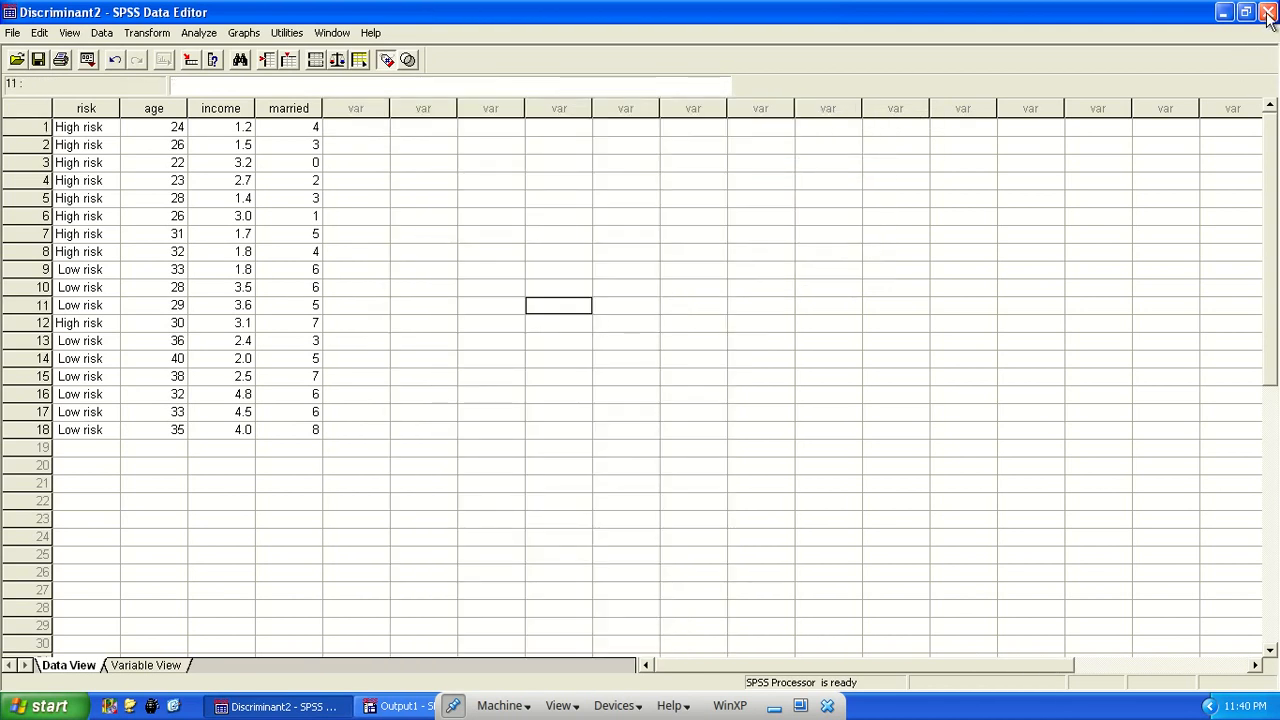